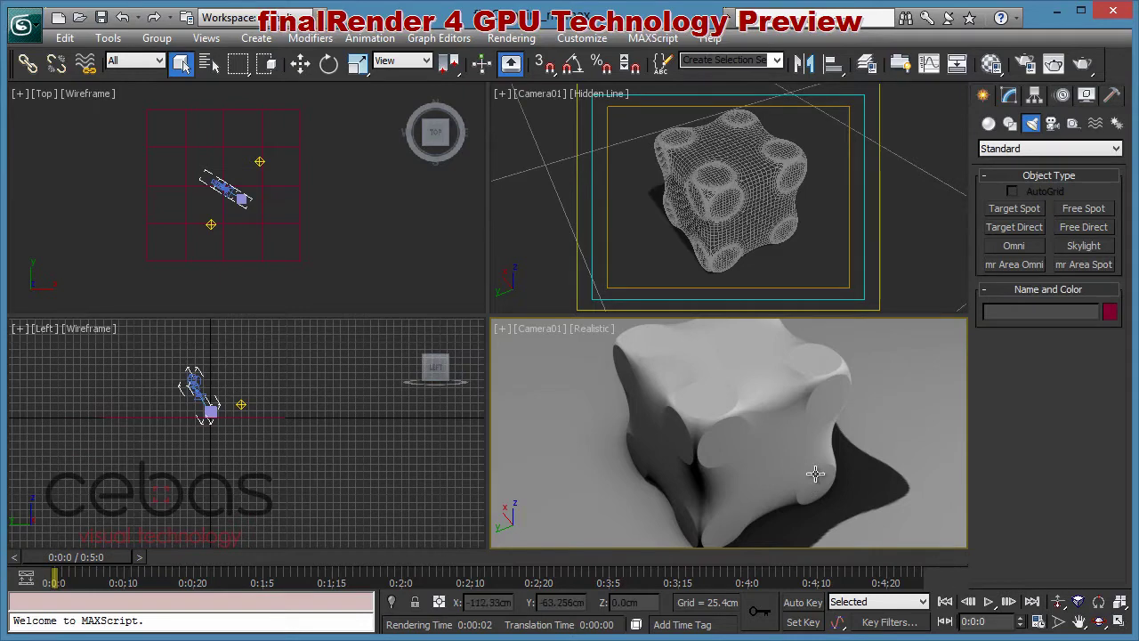
- Open the Compact Material Editor on Car Paint material '14 - Default' and move it left of the viewports
left_click(993, 63)
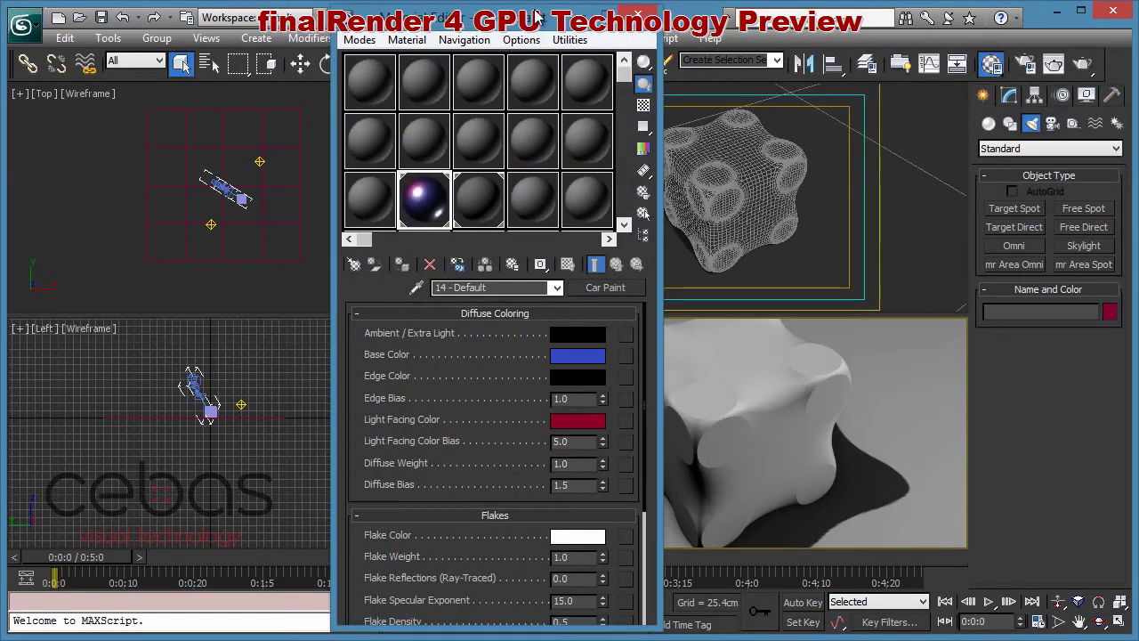
left_click_drag(510, 28, 179, 24)
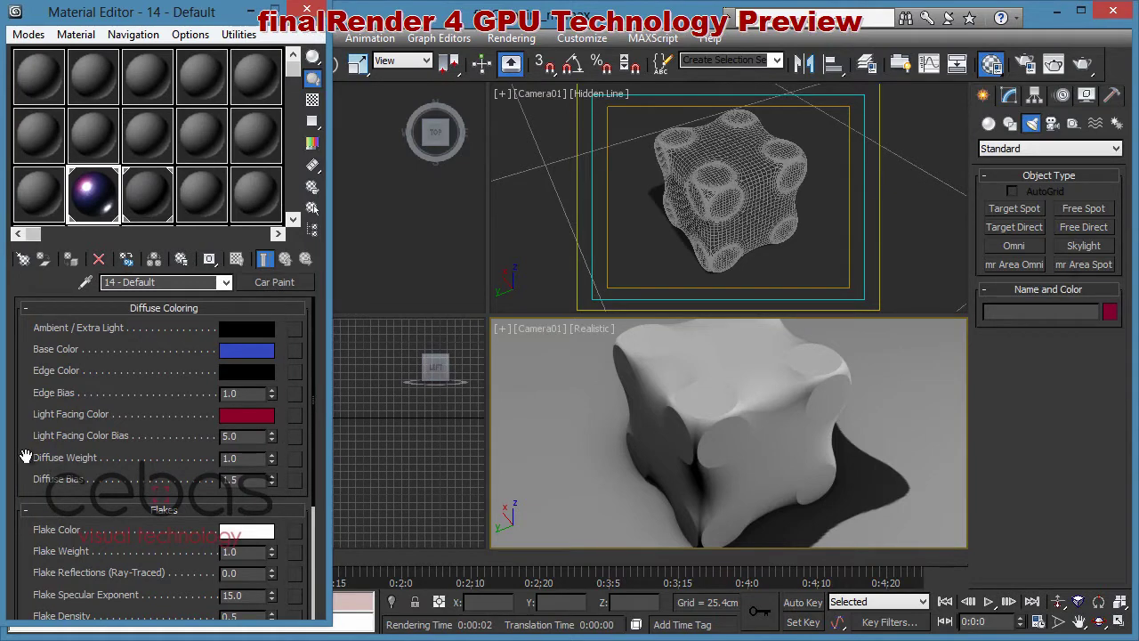
mouse_move(26, 456)
left_mouse_down()
mouse_move(13, 208)
mouse_move(33, 440)
left_mouse_up()
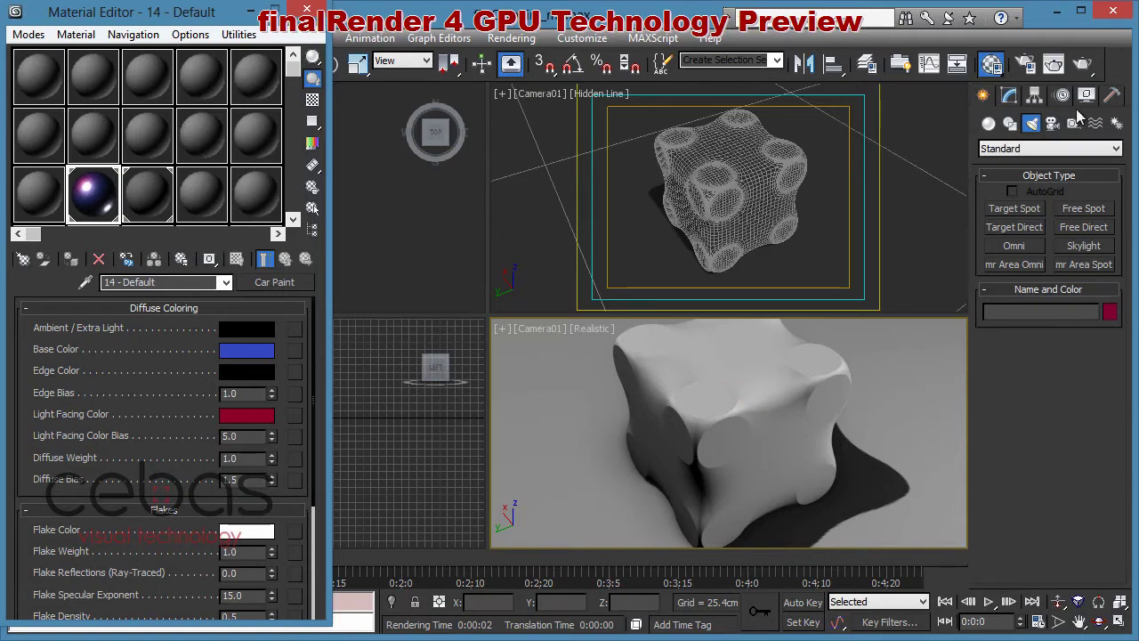
- Render the Camera01 view in production mode, showing the glossy purple-blue car-paint cube
left_click(1026, 64)
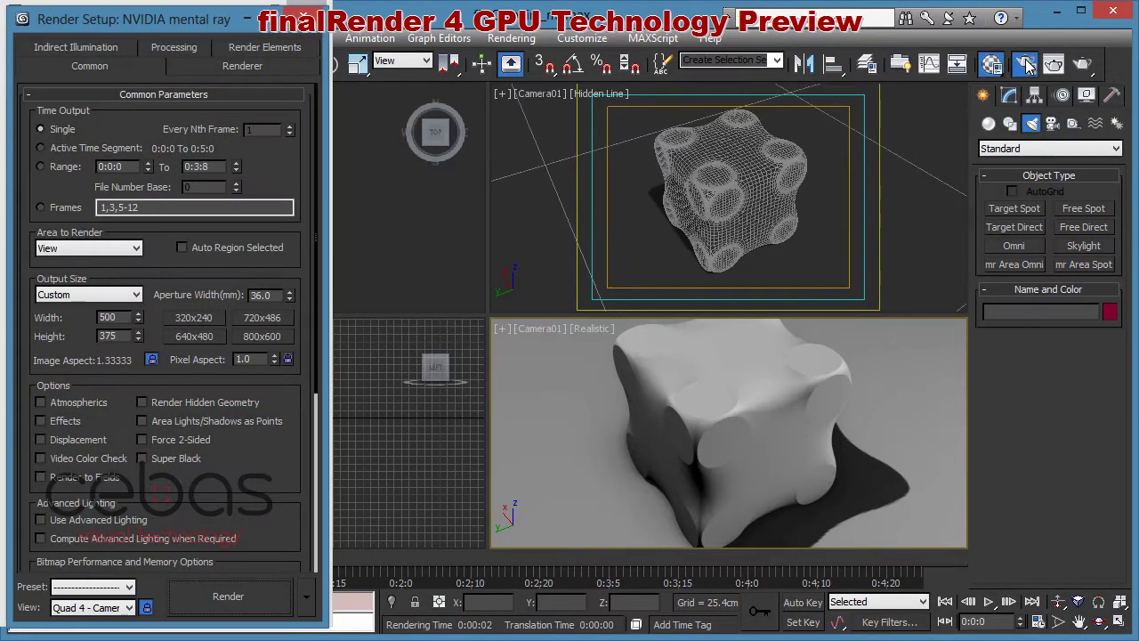
left_click_drag(98, 25, 230, 21)
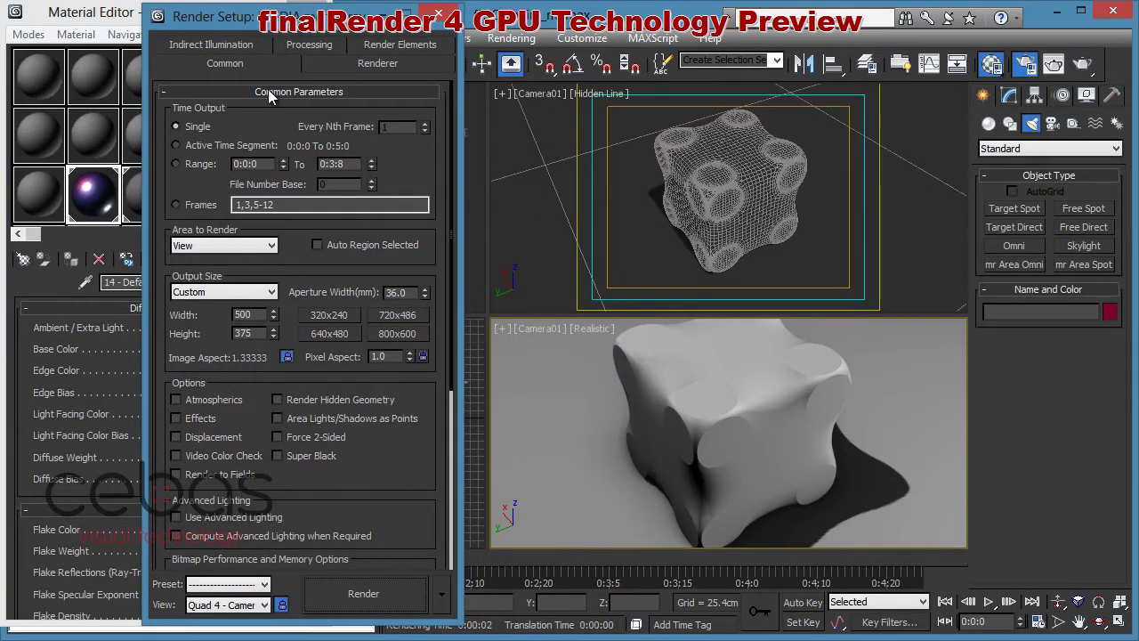
left_click(379, 588)
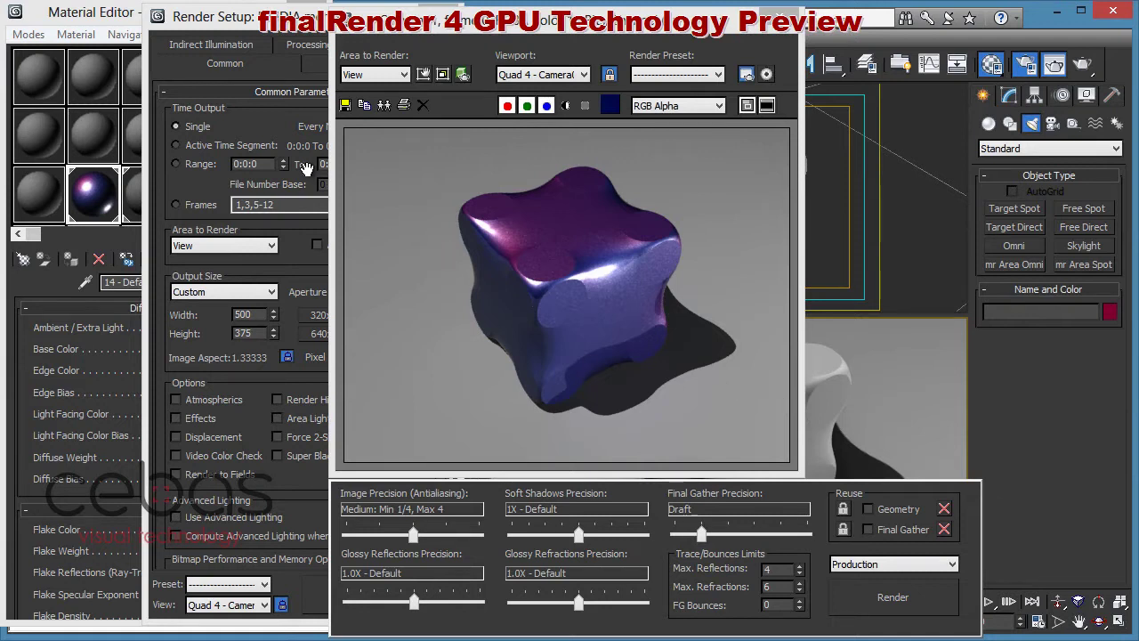
- Set the Render Setup's render mode to ActiveShade Mode and move the dialog left
left_click(291, 23)
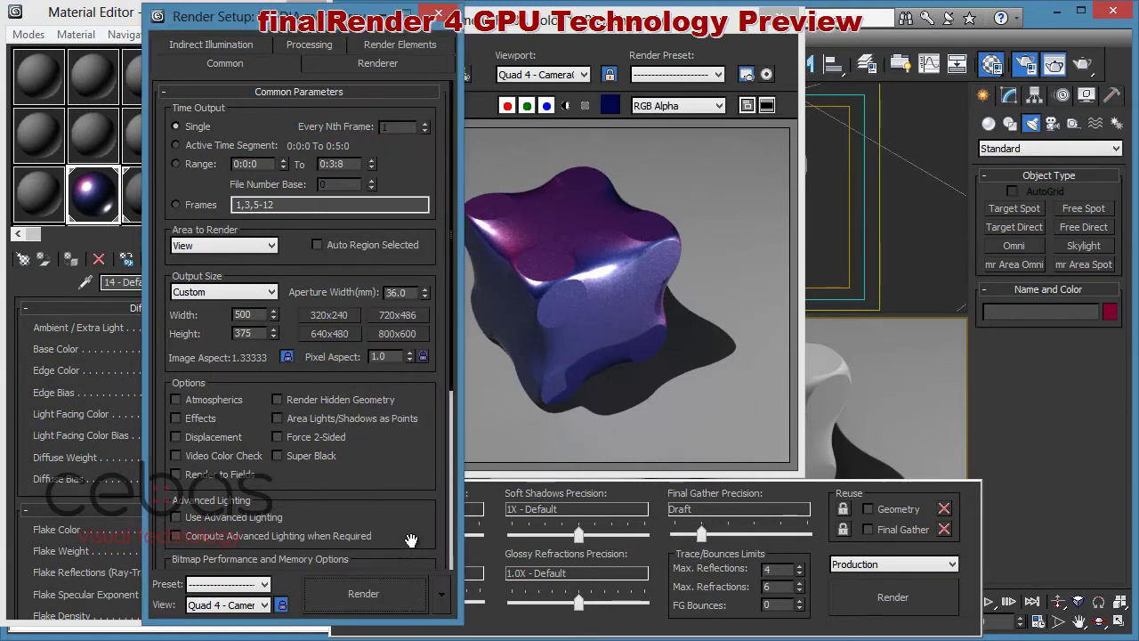
left_click(442, 593)
left_click(516, 637)
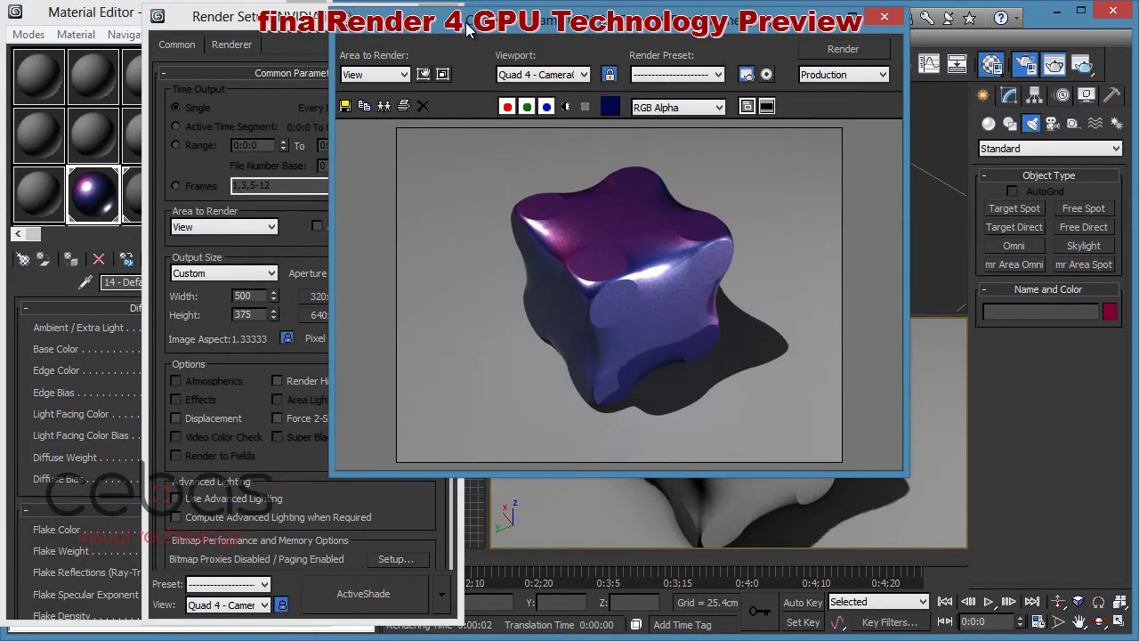
left_click(247, 28)
left_click_drag(247, 28, 142, 18)
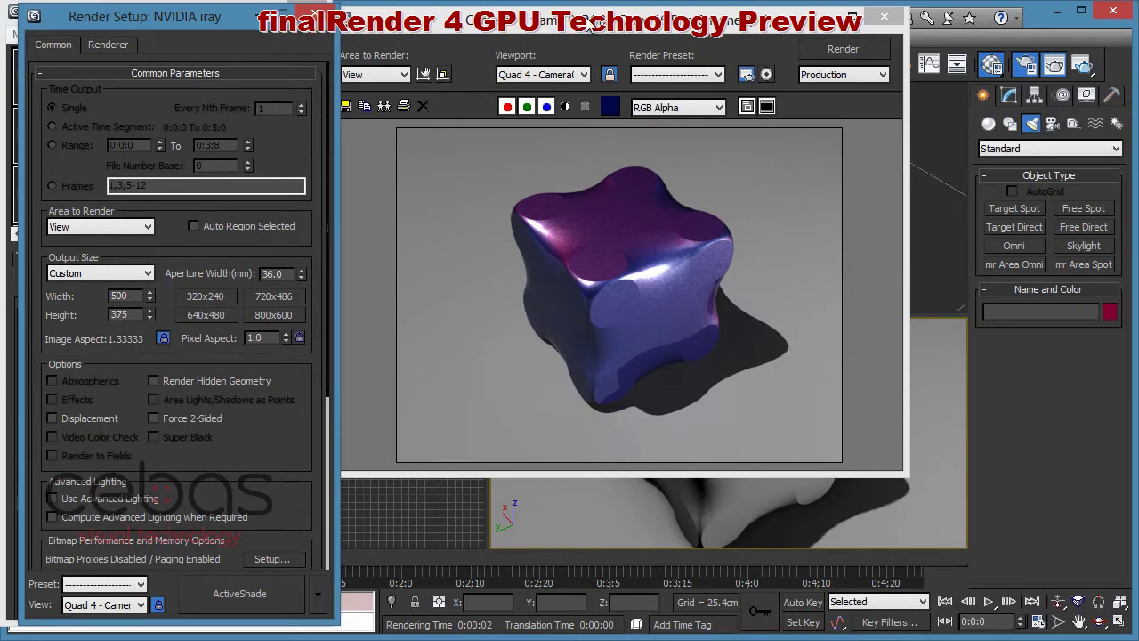
- Start an ActiveShade render and move the Camera01 production frame to its left
left_click(266, 598)
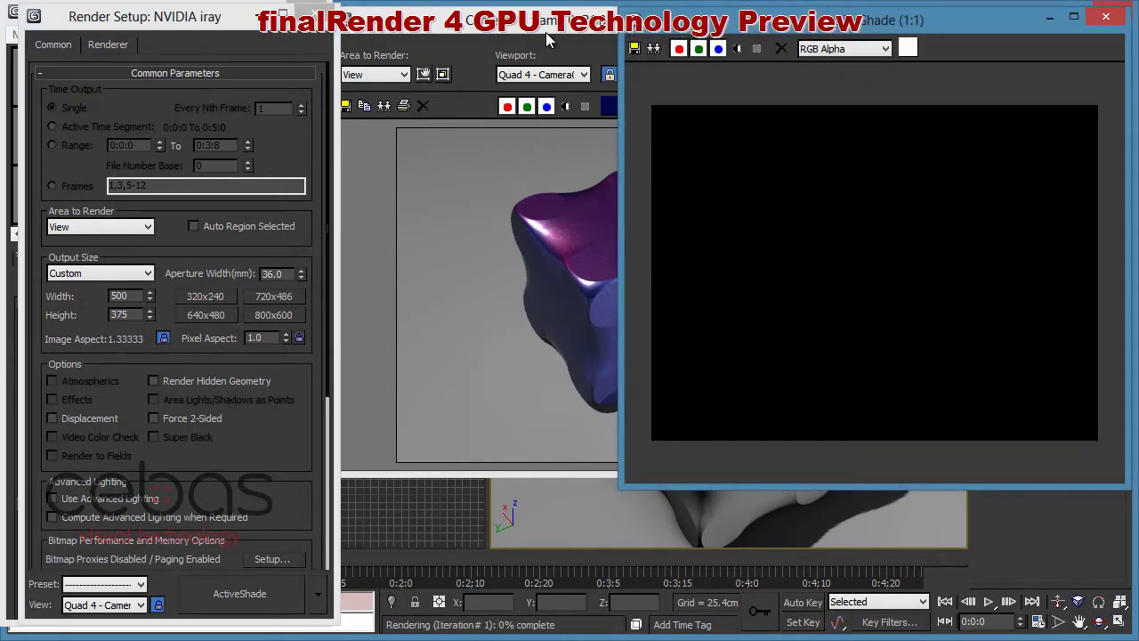
left_click_drag(561, 24, 271, 24)
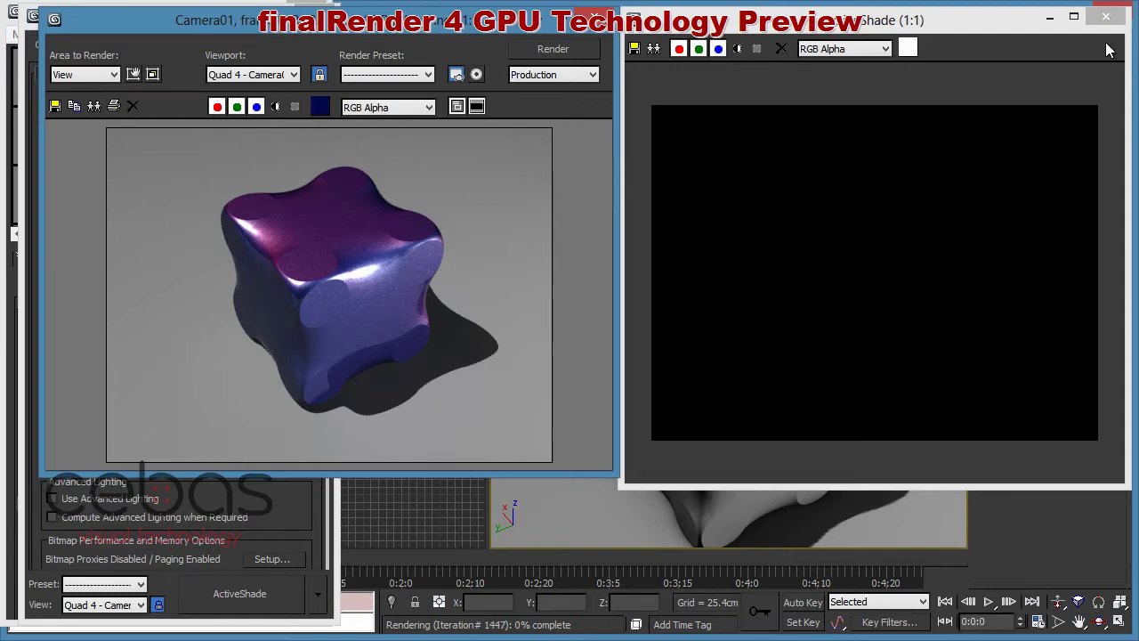
left_click(319, 500)
left_click_drag(164, 23, 379, 14)
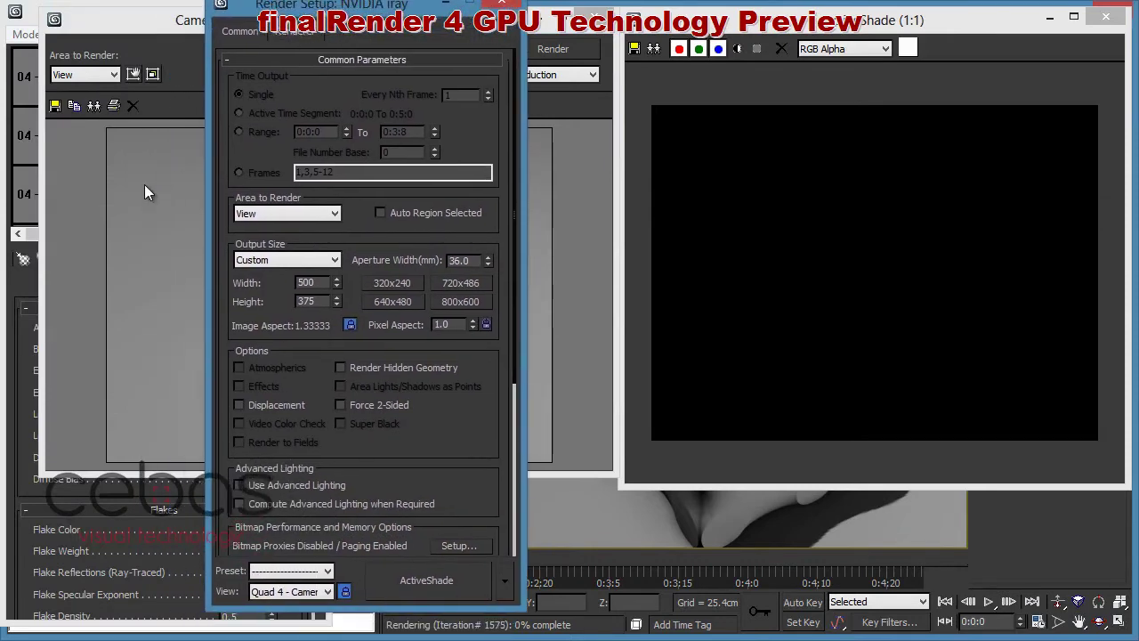
left_click(15, 357)
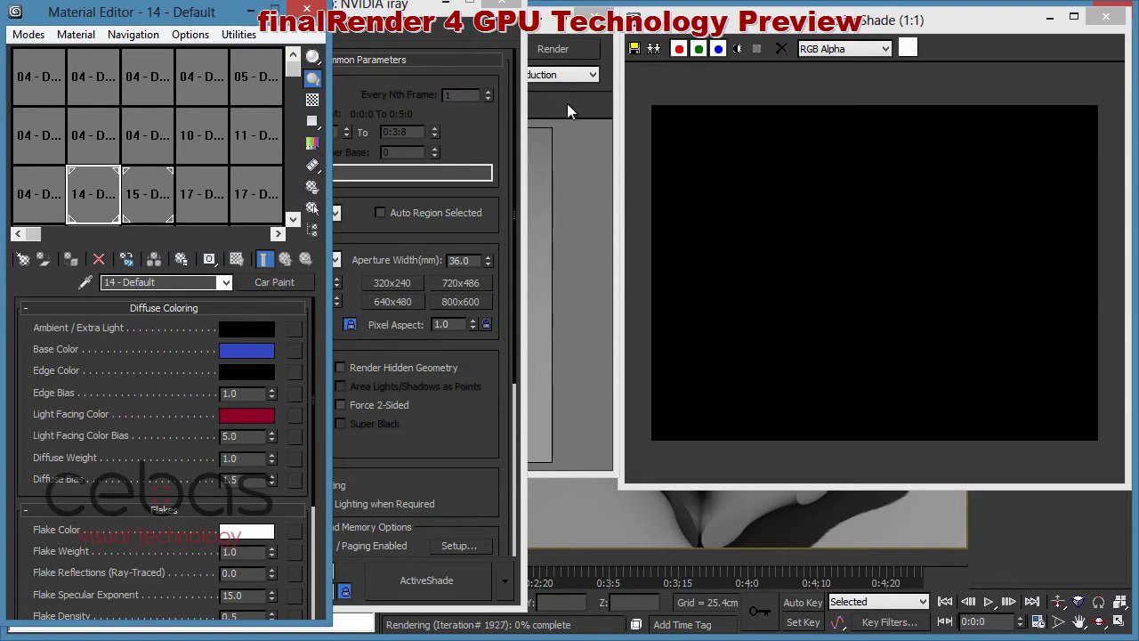
left_click(577, 222)
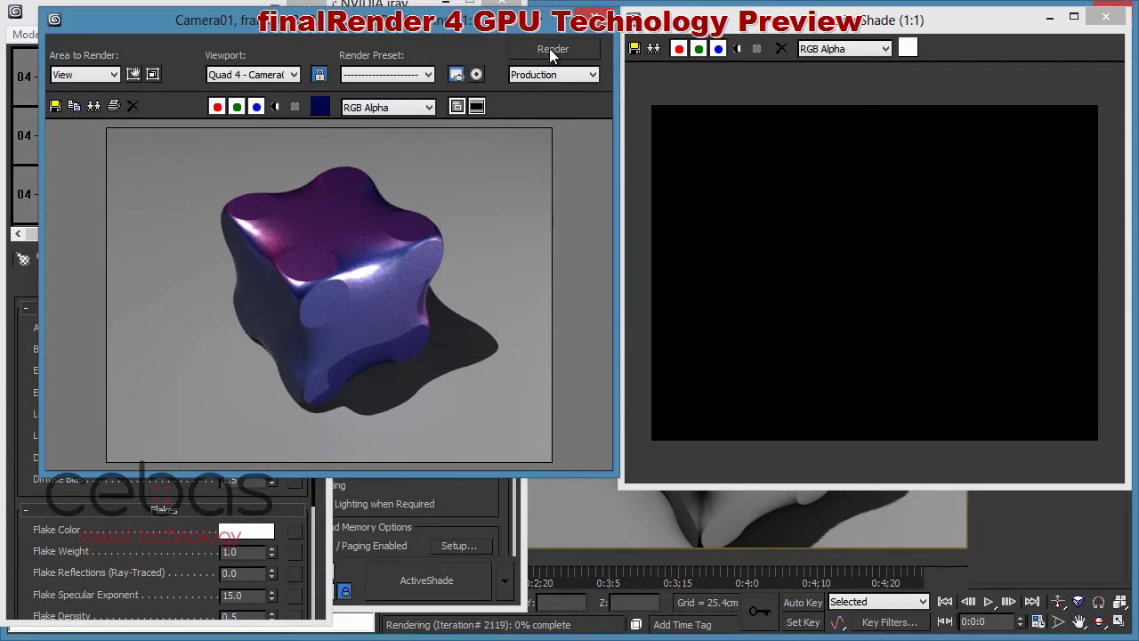
left_click(925, 32)
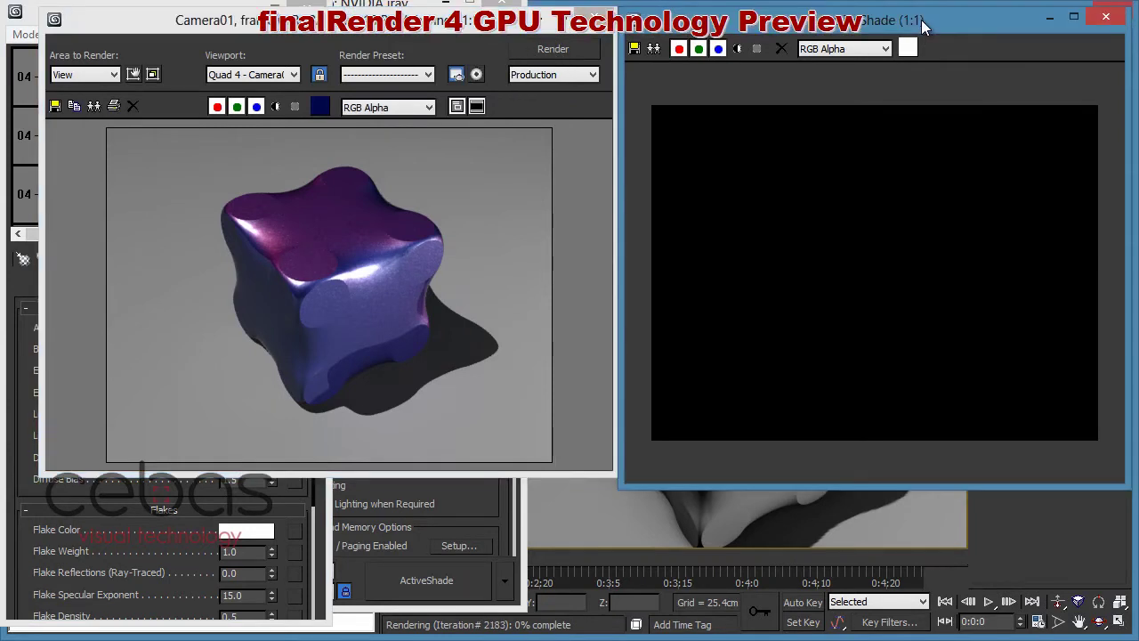
left_click(512, 35)
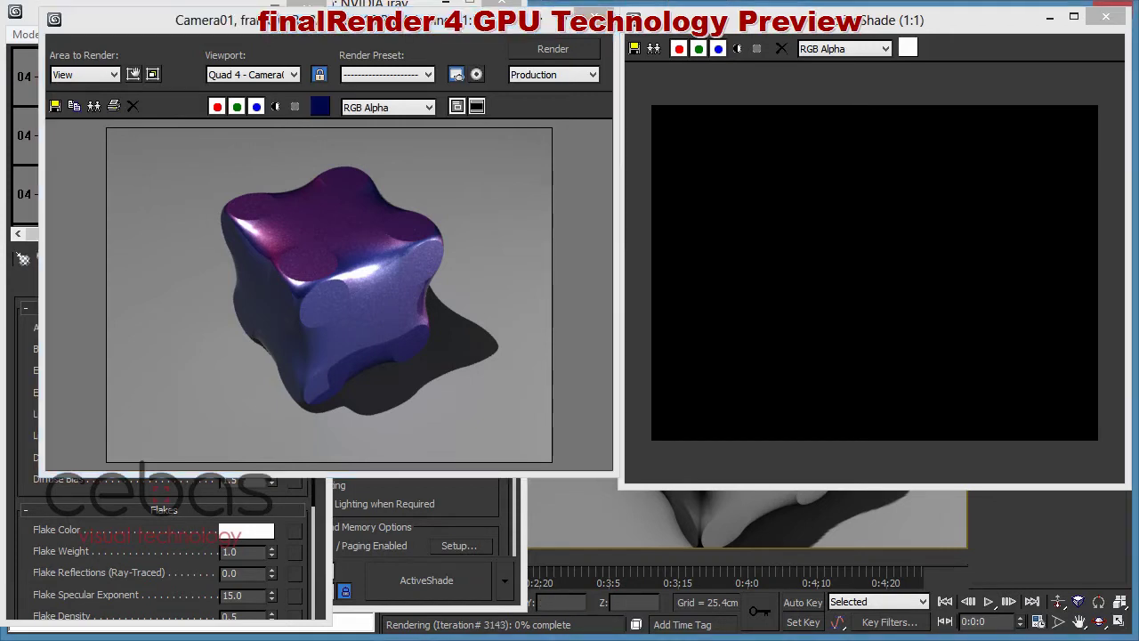
- Close the ActiveShade, frame buffer, Material Editor and Render Setup windows
left_click(1108, 20)
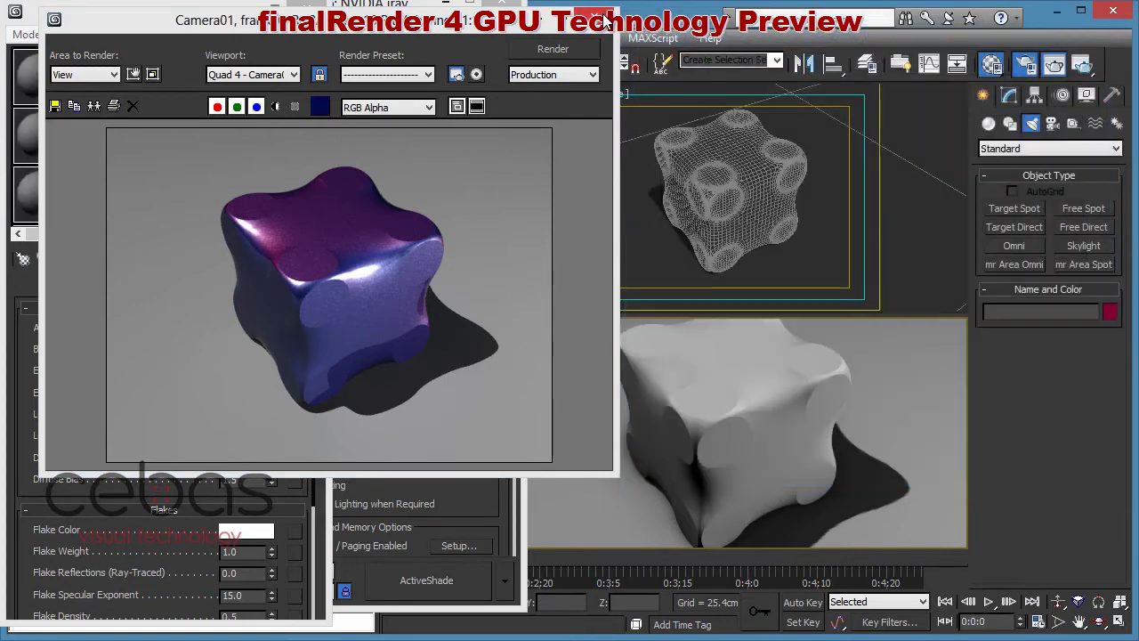
left_click(602, 18)
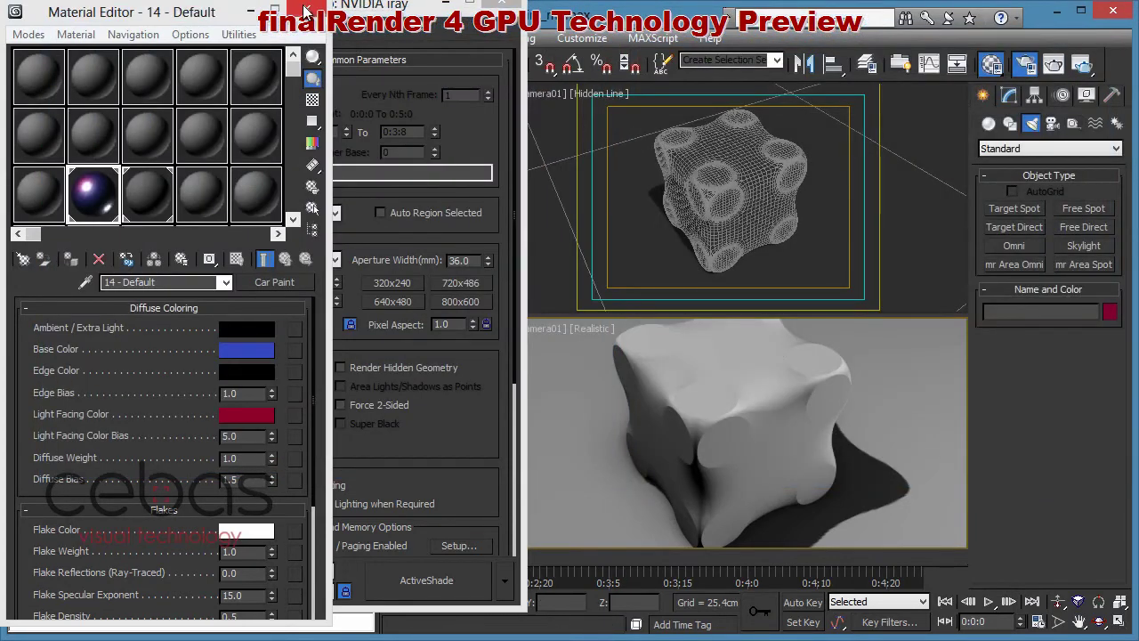
left_click(307, 11)
left_click(510, 7)
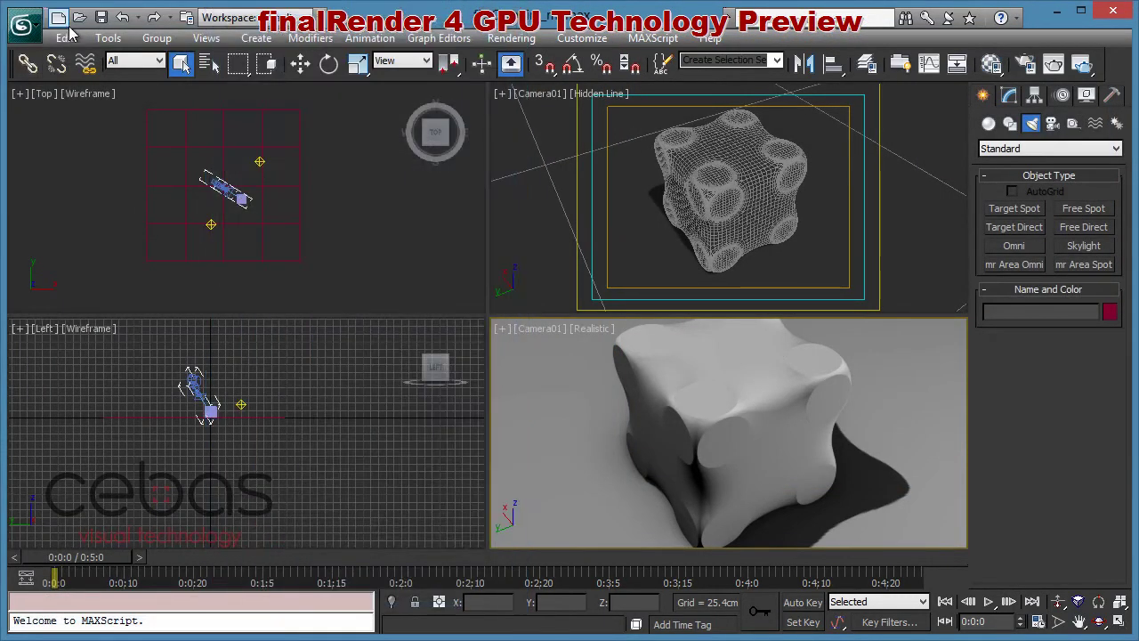
- Reopen fR-Carpaint.max from Recent Documents without saving the current scene
left_click(34, 26)
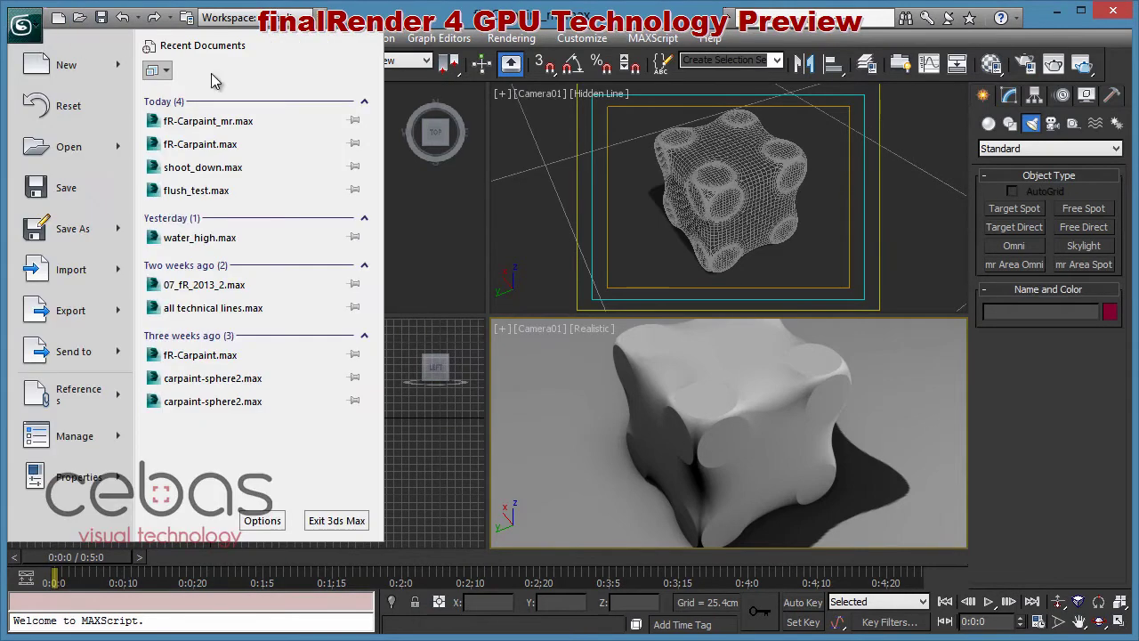
left_click(250, 145)
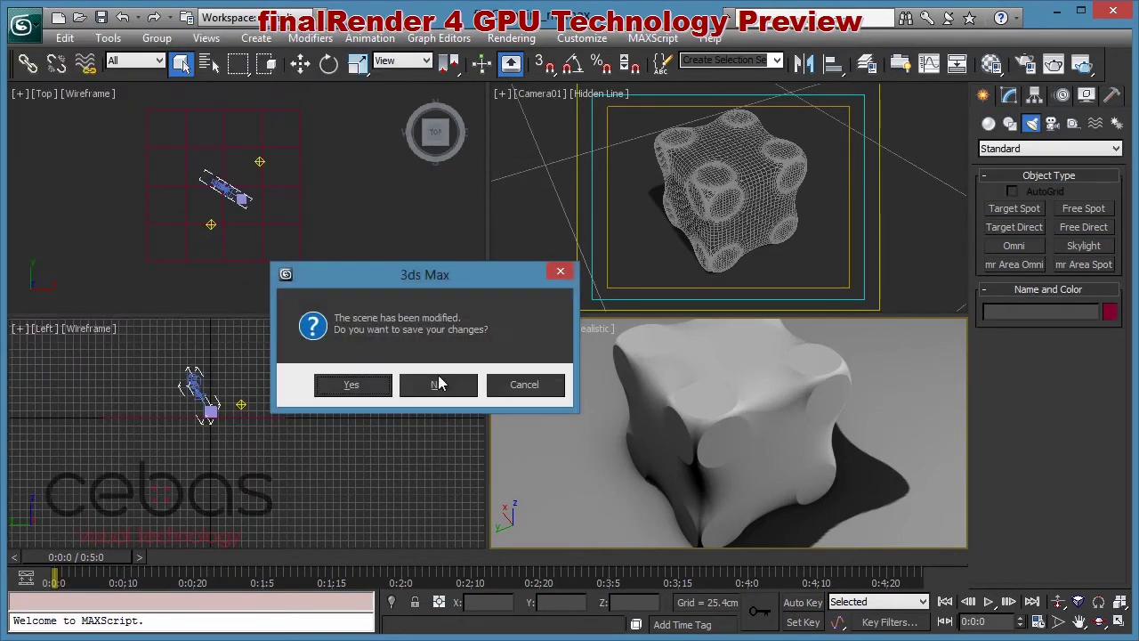
left_click(438, 383)
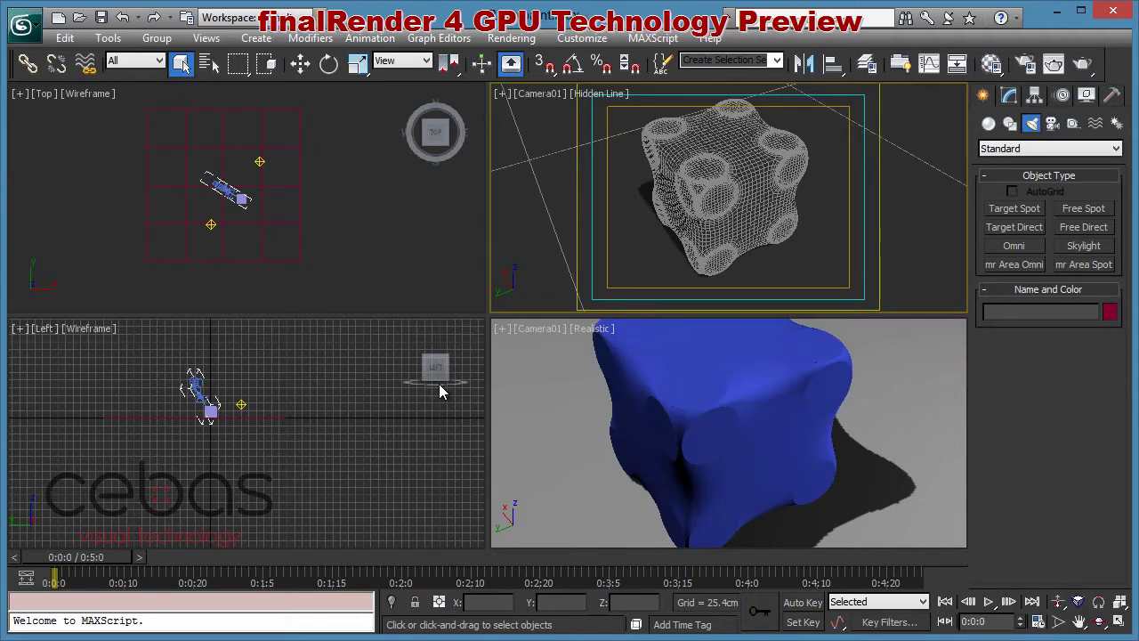
- Open the Material Editor and Render Setup, showing finalRender's Global Options
left_click(992, 63)
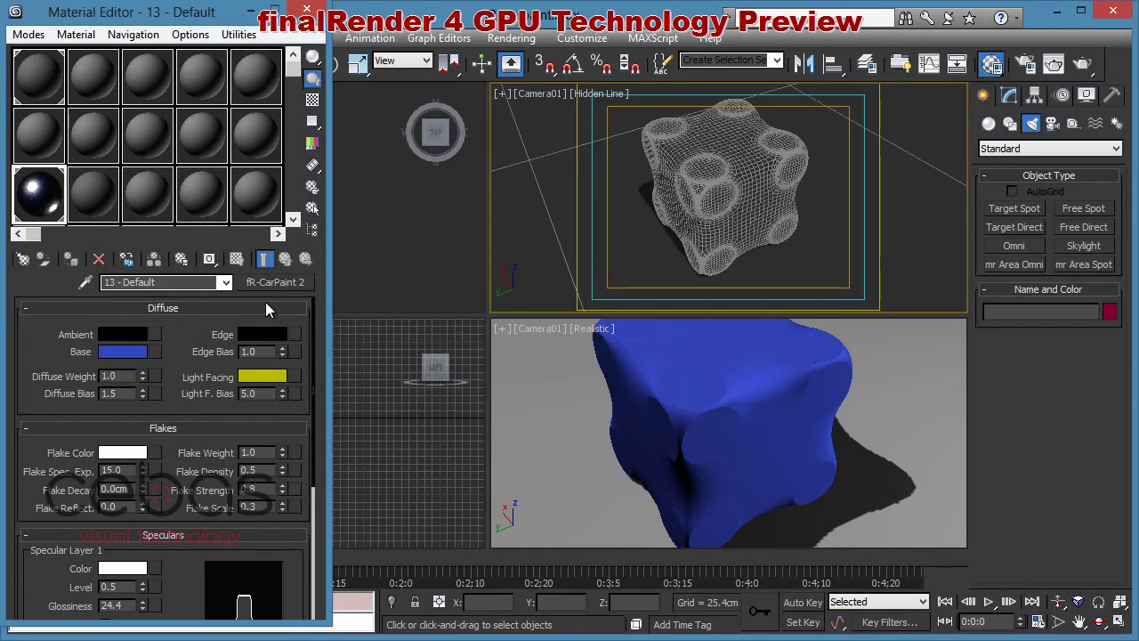
left_click(1028, 64)
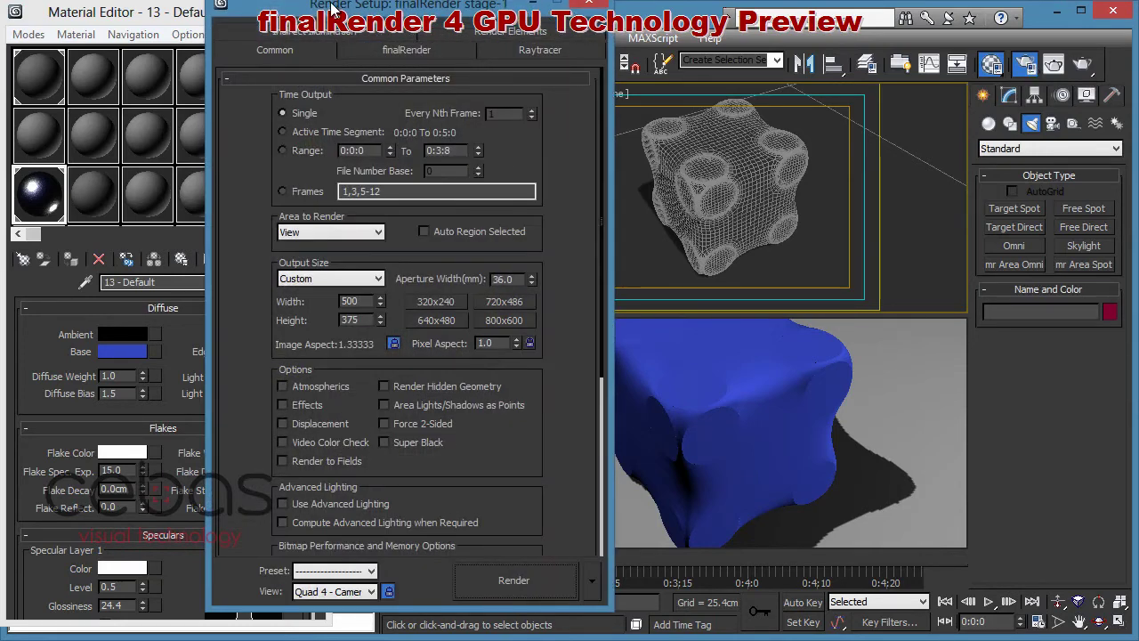
left_click_drag(332, 11, 234, 37)
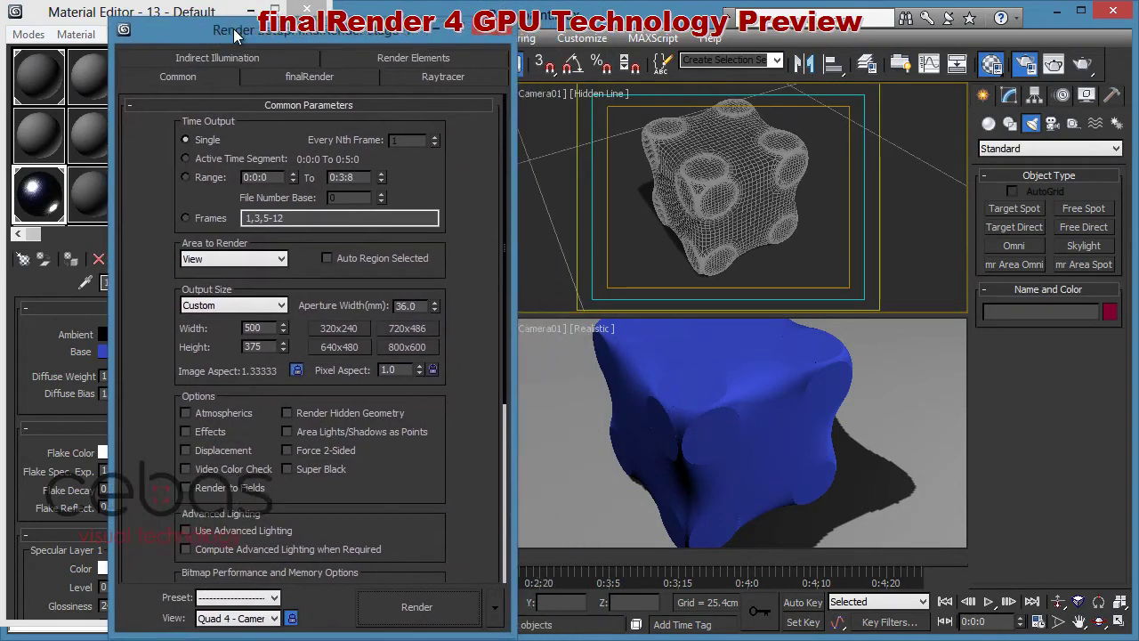
left_click(309, 79)
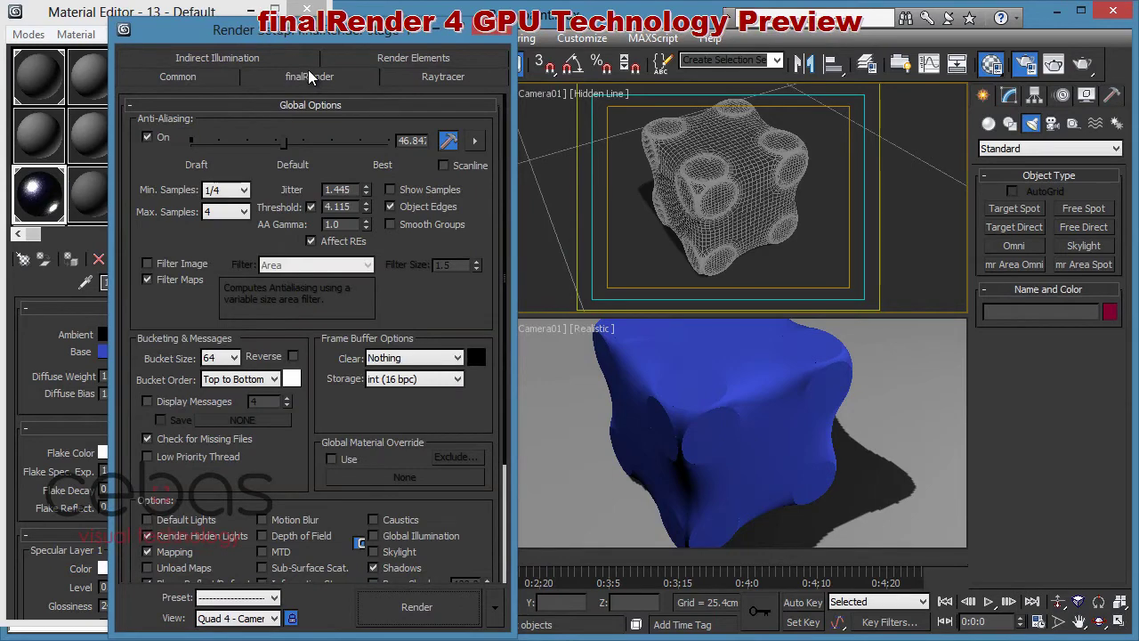
left_click_drag(326, 30, 275, 22)
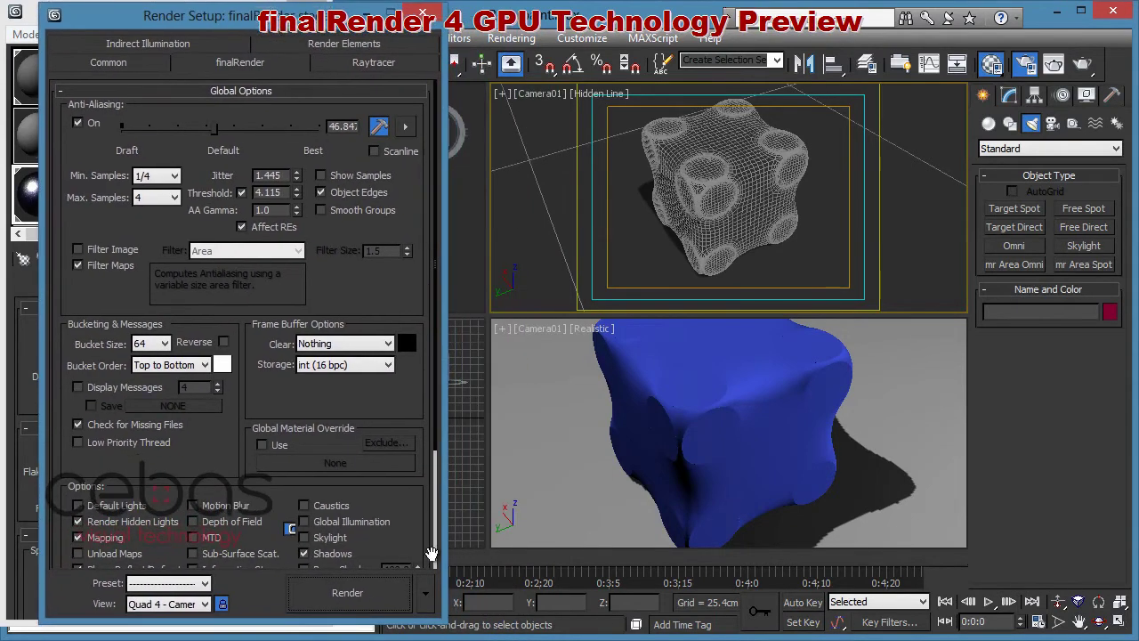
- Render Camera01 with finalRender, showing the dark flaky blue cube, and reposition the frame
left_click(348, 592)
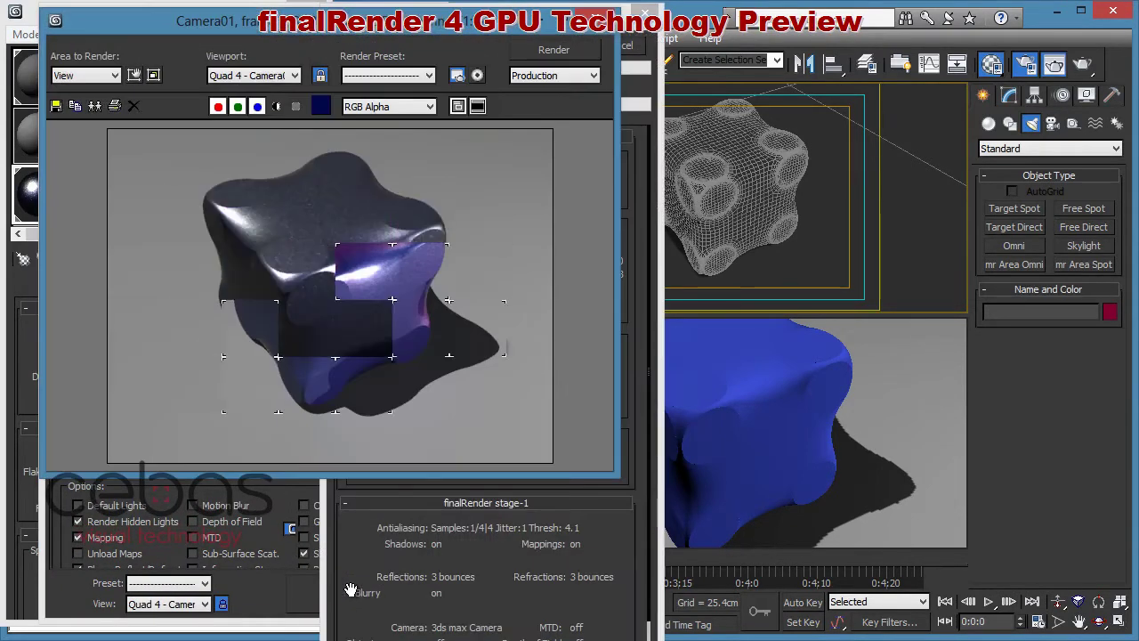
left_click_drag(340, 27, 398, 72)
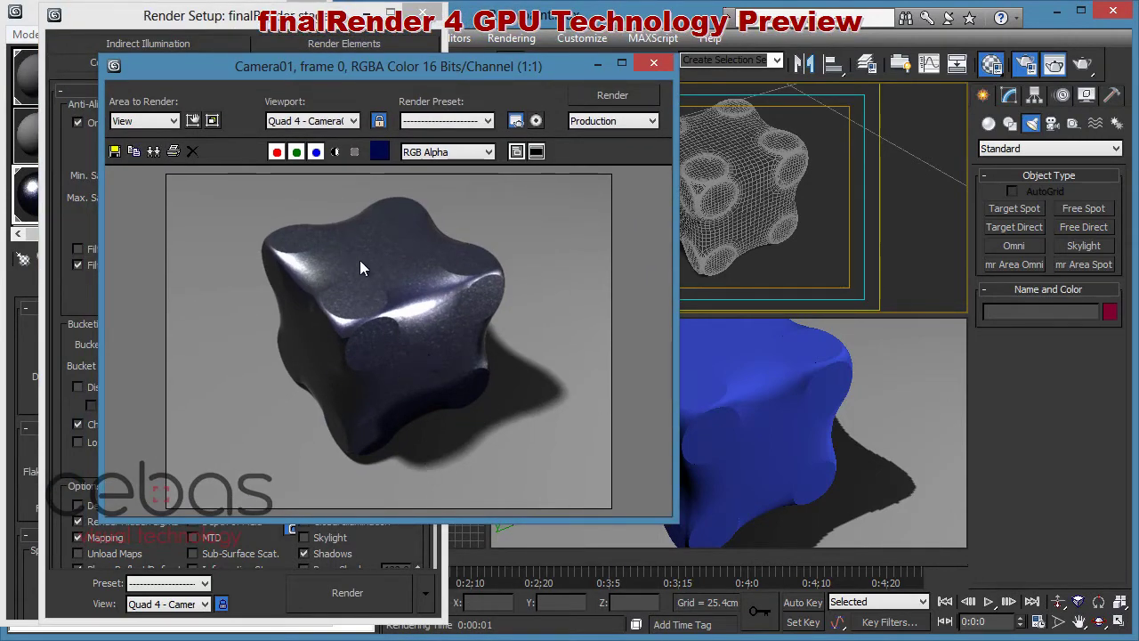
left_click_drag(415, 60, 452, 21)
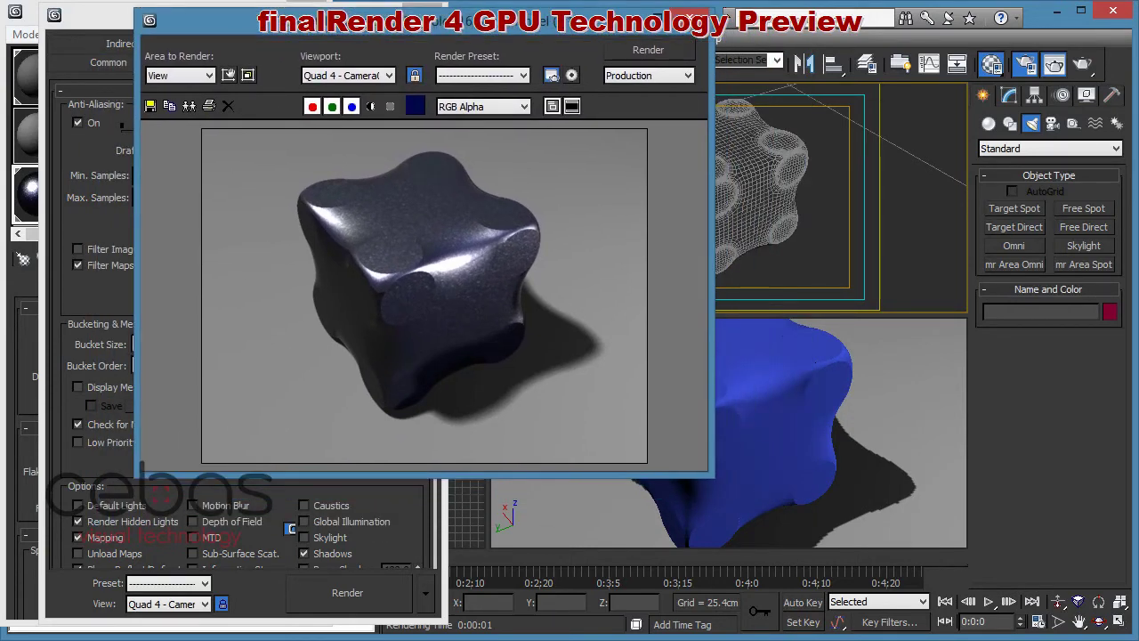
- Switch the render mode to ActiveShade and start a finalRender ActiveShade render
left_click(429, 590)
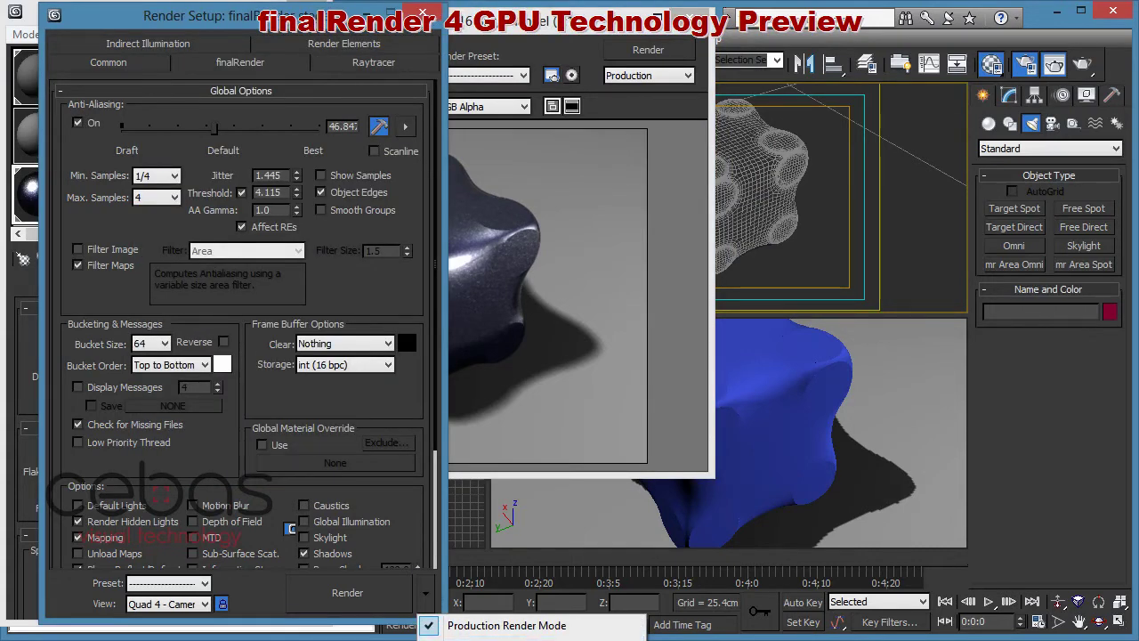
left_click(498, 636)
left_click(355, 593)
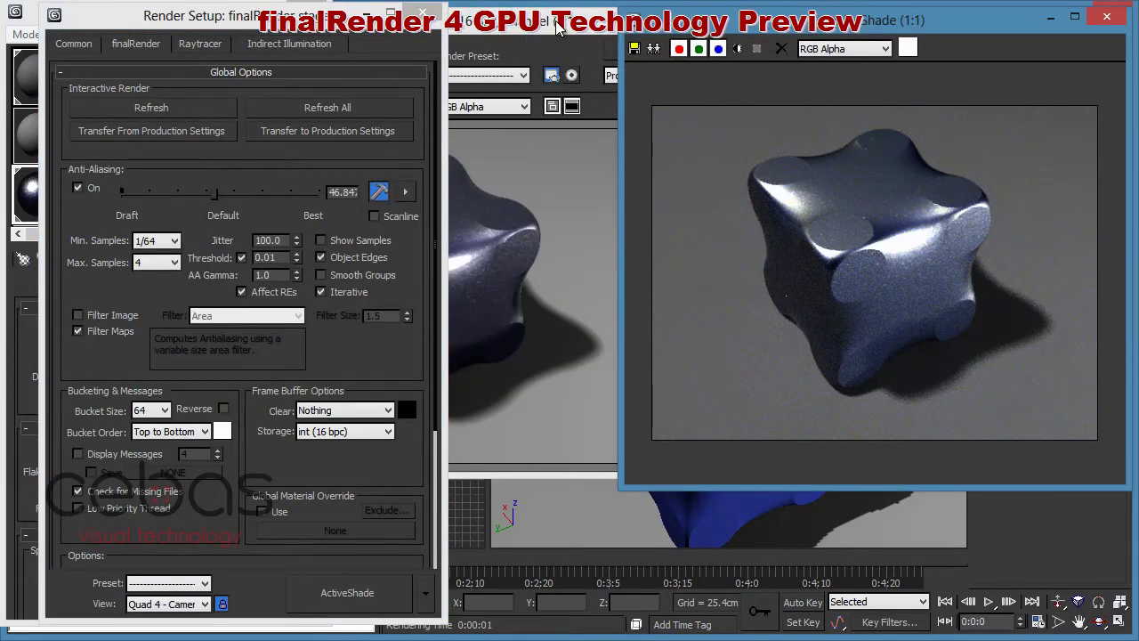
- Arrange the shortened Camera01 frame buffer and the ActiveShade window beside each other
left_click(555, 20)
left_click_drag(555, 21, 462, 21)
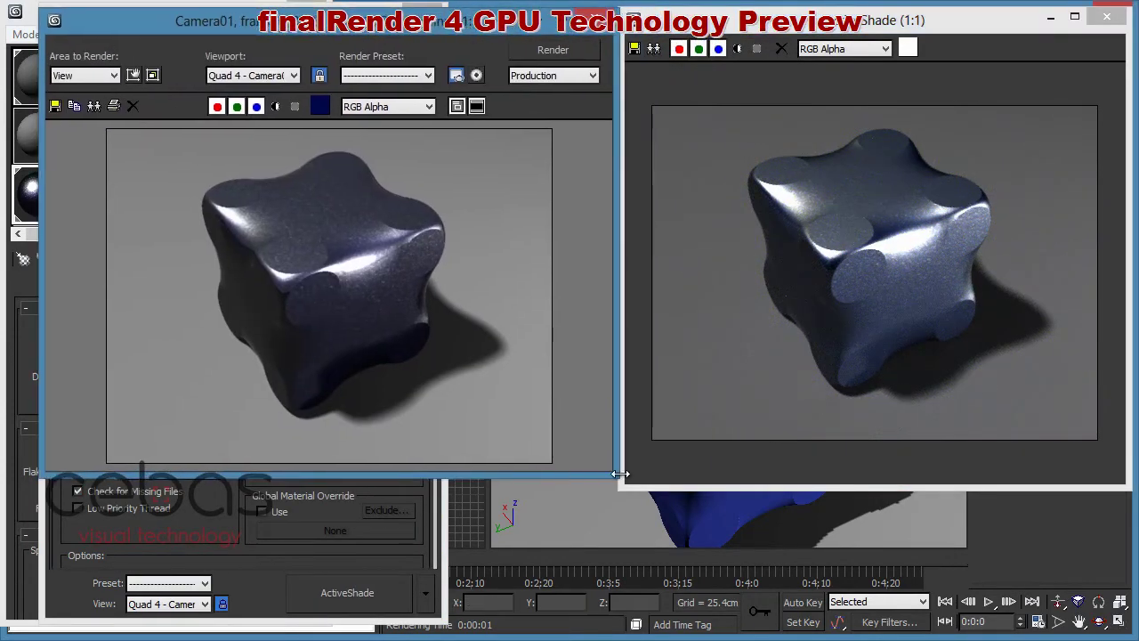
left_click_drag(620, 474, 547, 465)
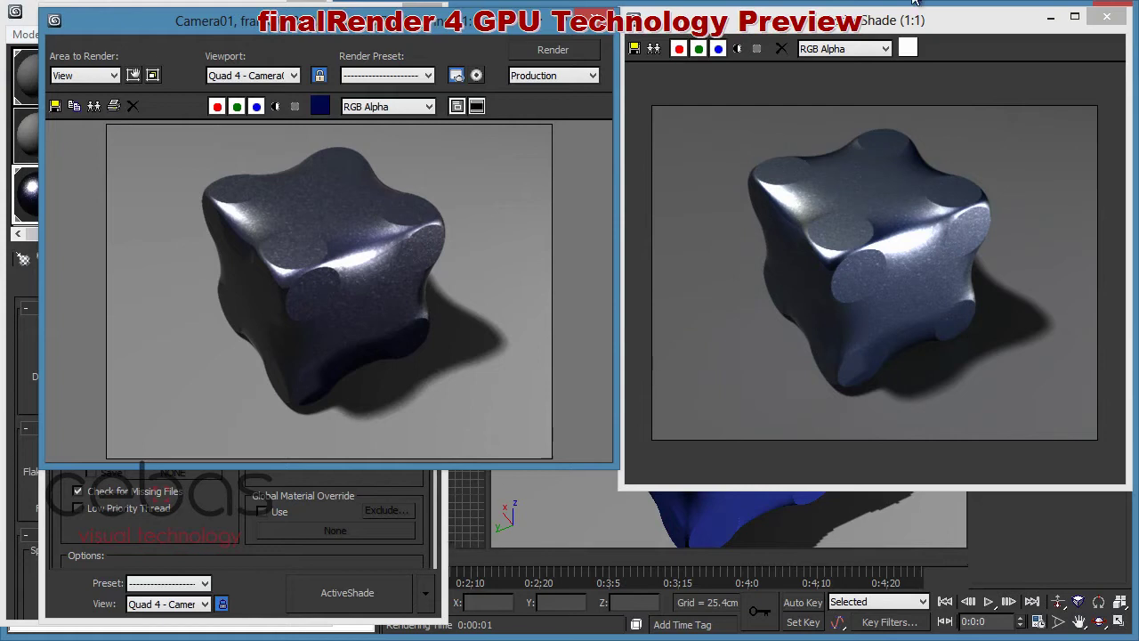
left_click_drag(901, 22, 861, 37)
left_click_drag(721, 56, 566, 70)
left_click(1055, 603)
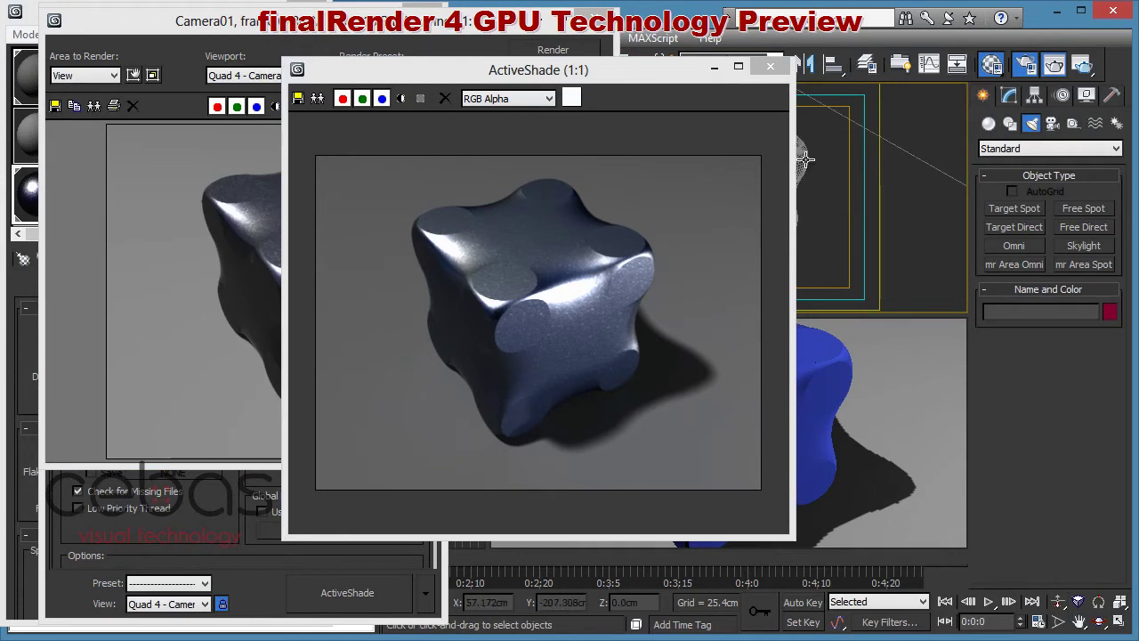
- Dolly the Camera01 view closer to the cube
left_click_drag(666, 71, 545, 113)
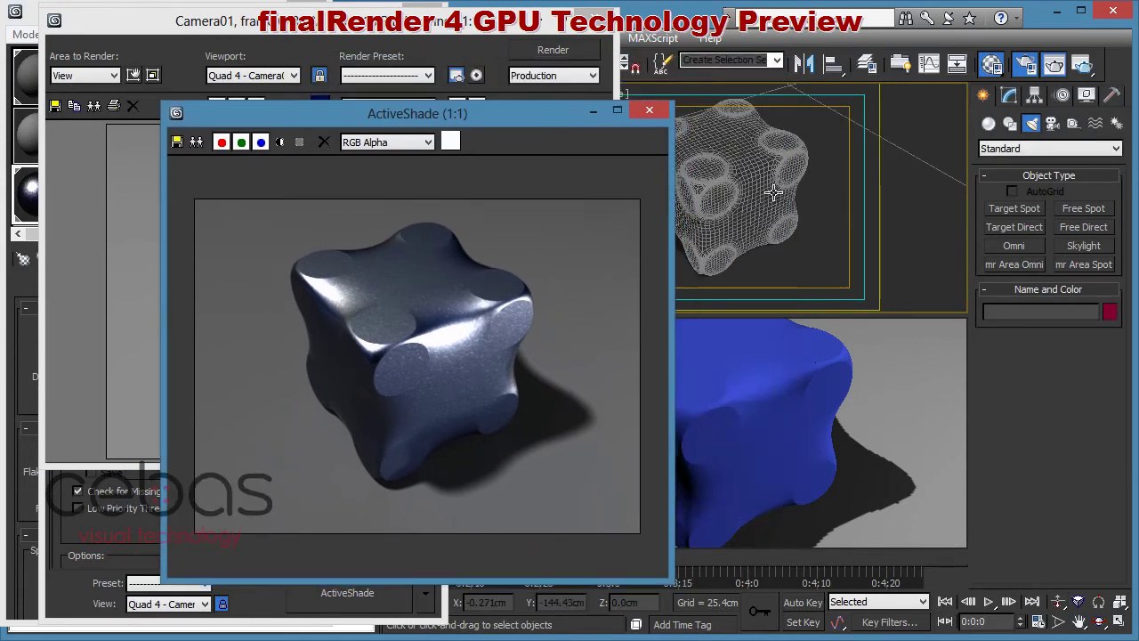
left_click(1058, 603)
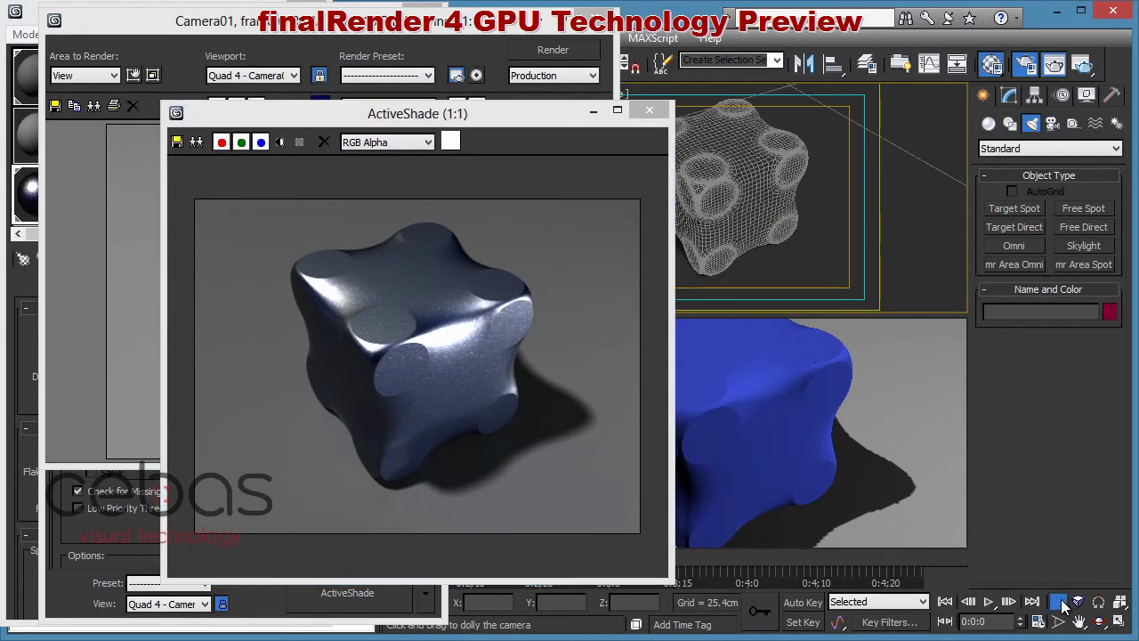
mouse_move(756, 211)
left_mouse_down()
mouse_move(750, 133)
mouse_move(755, 192)
mouse_move(742, 151)
mouse_move(781, 222)
mouse_move(761, 222)
left_mouse_up()
- Place ActiveShade on the right and re-render the production frame from the closer camera
left_click_drag(434, 111, 858, 72)
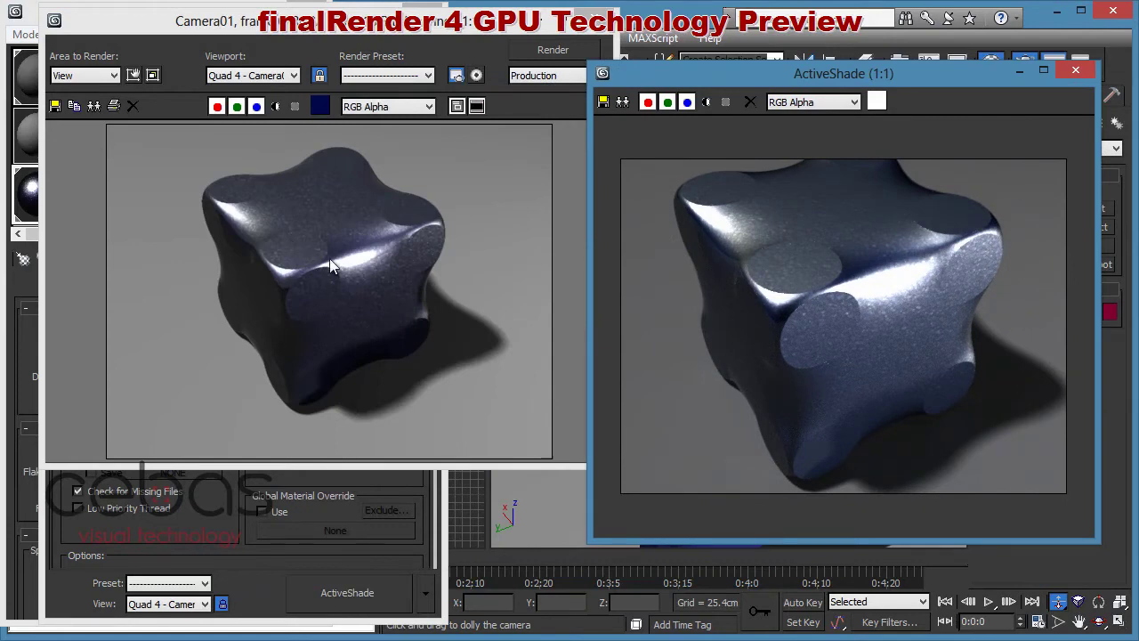
left_click(543, 49)
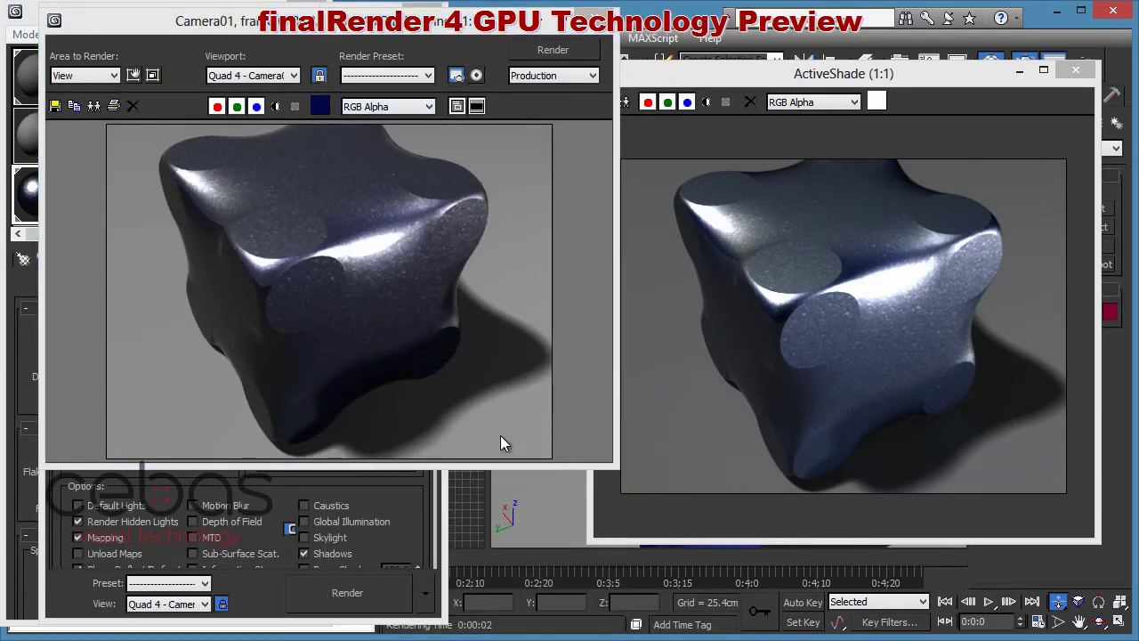
left_click(803, 78)
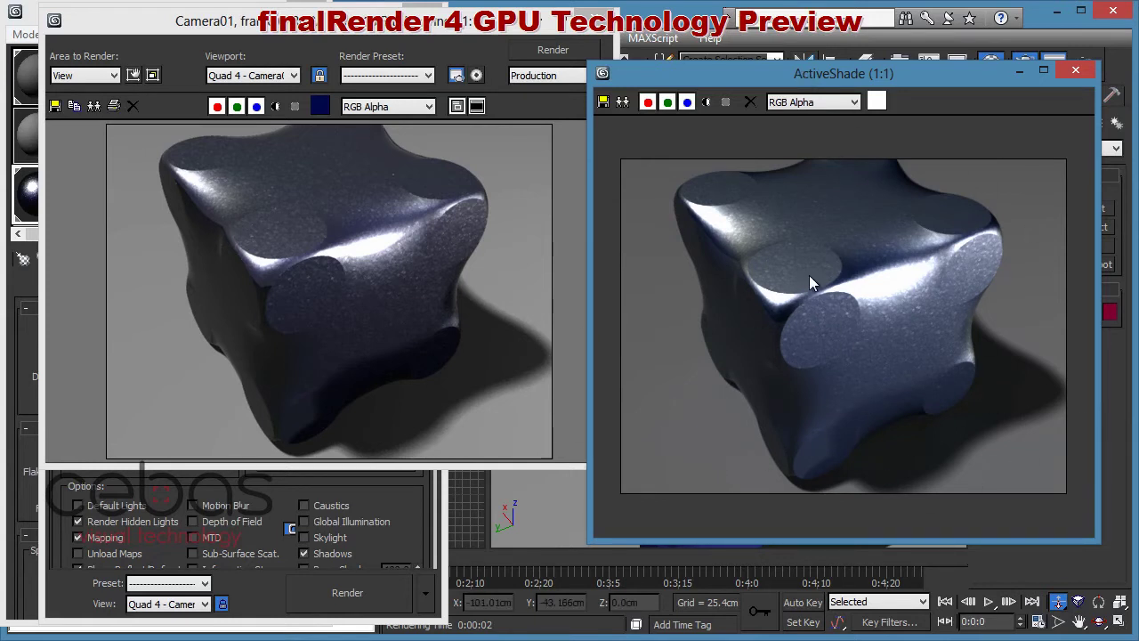
left_click(341, 24)
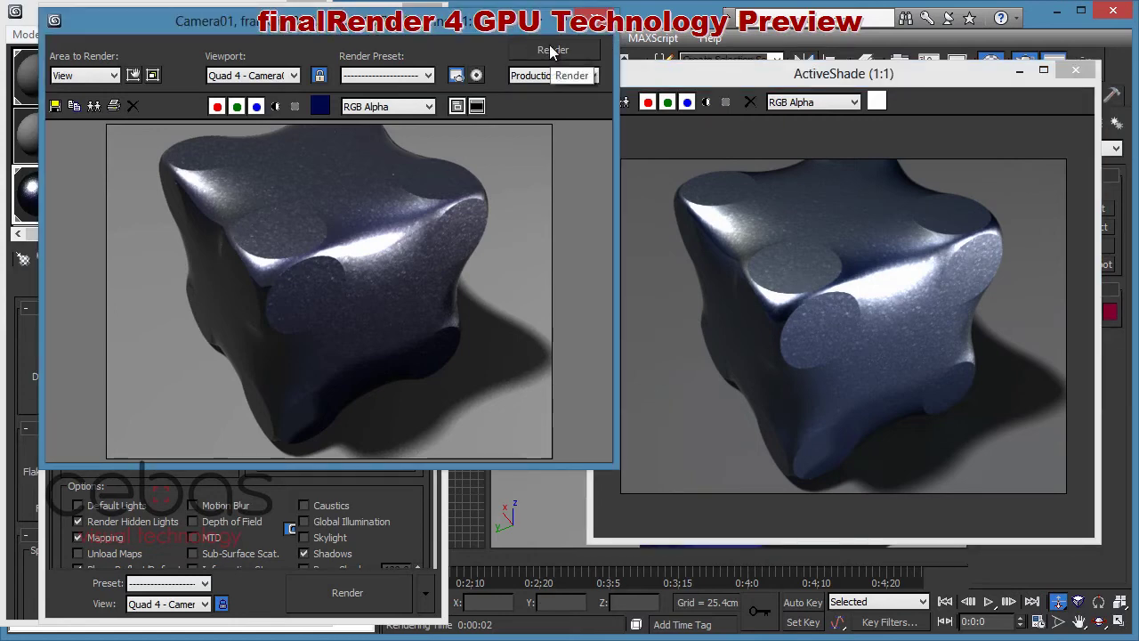
- Set Flake Scale to 2.0 in the fR-CarPaint 2 material's Flakes rollout
left_click(13, 432)
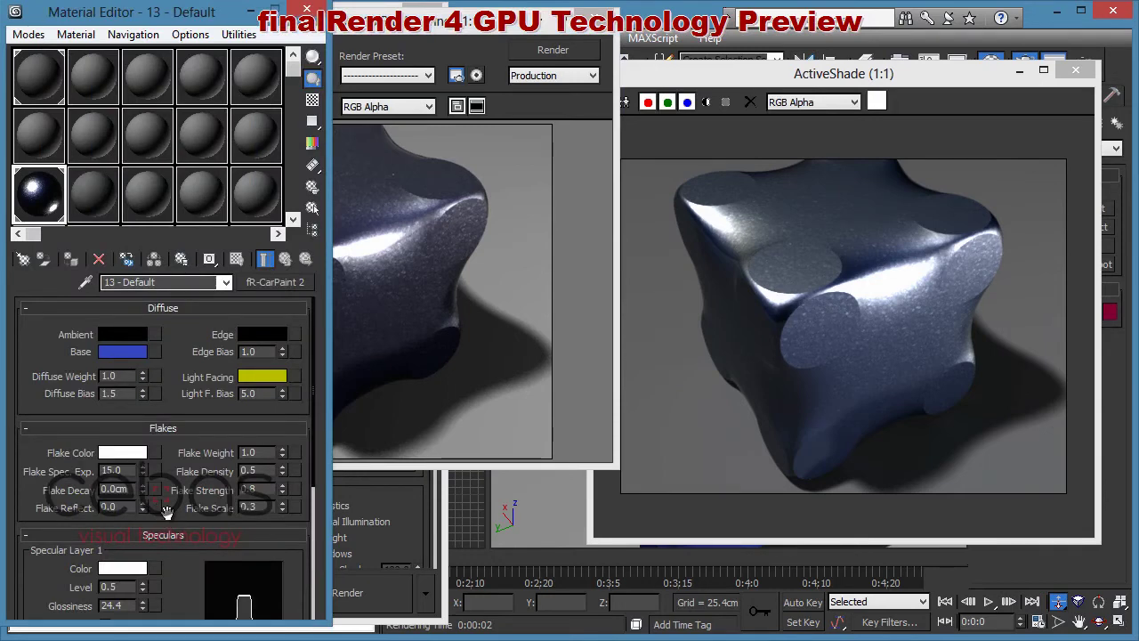
left_click_drag(167, 526, 145, 628)
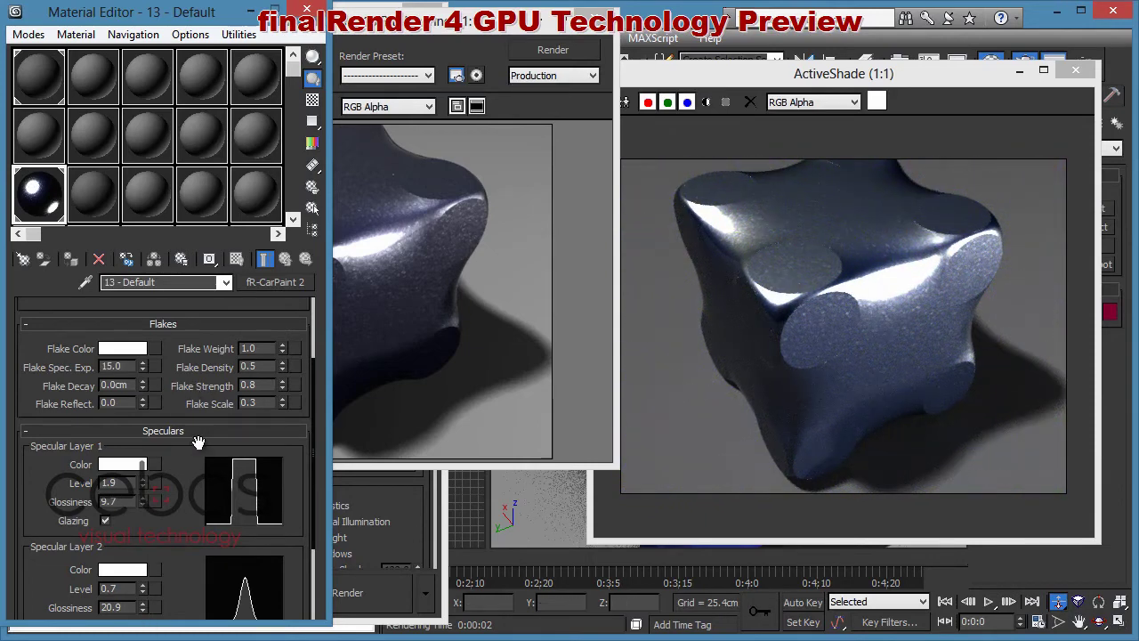
left_click_drag(197, 442, 186, 580)
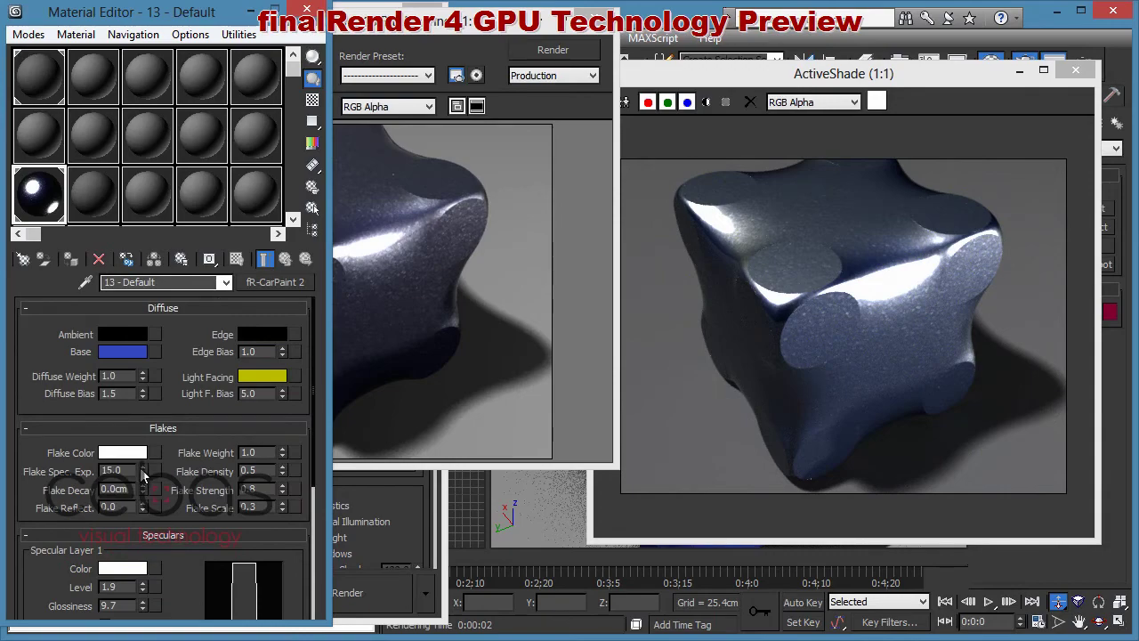
left_click_drag(145, 473, 152, 339)
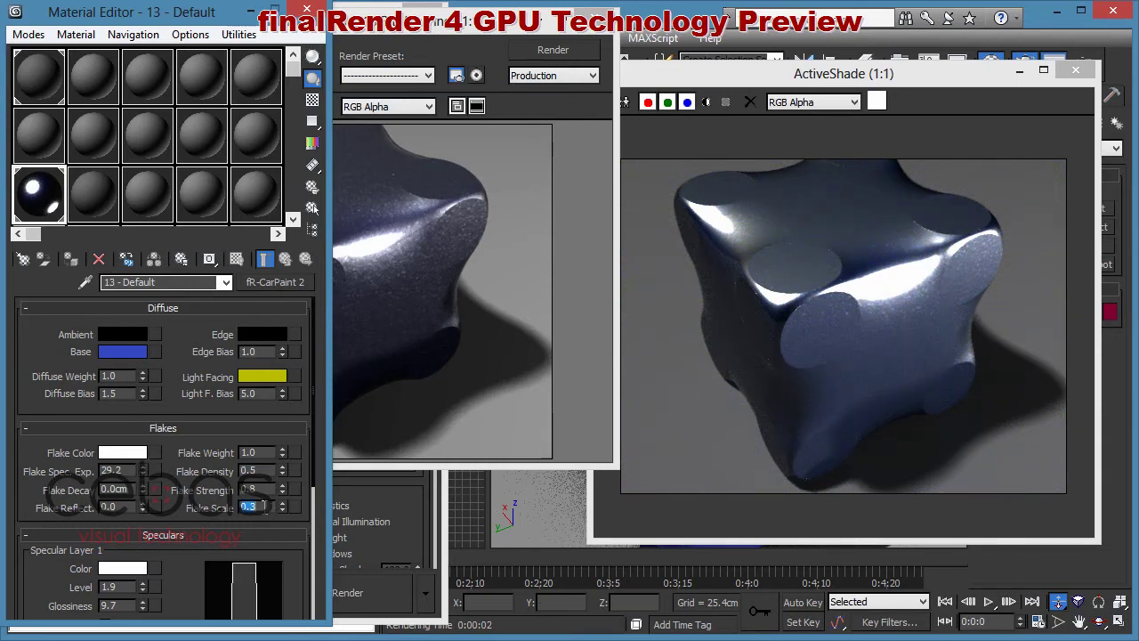
type("2")
key("Return")
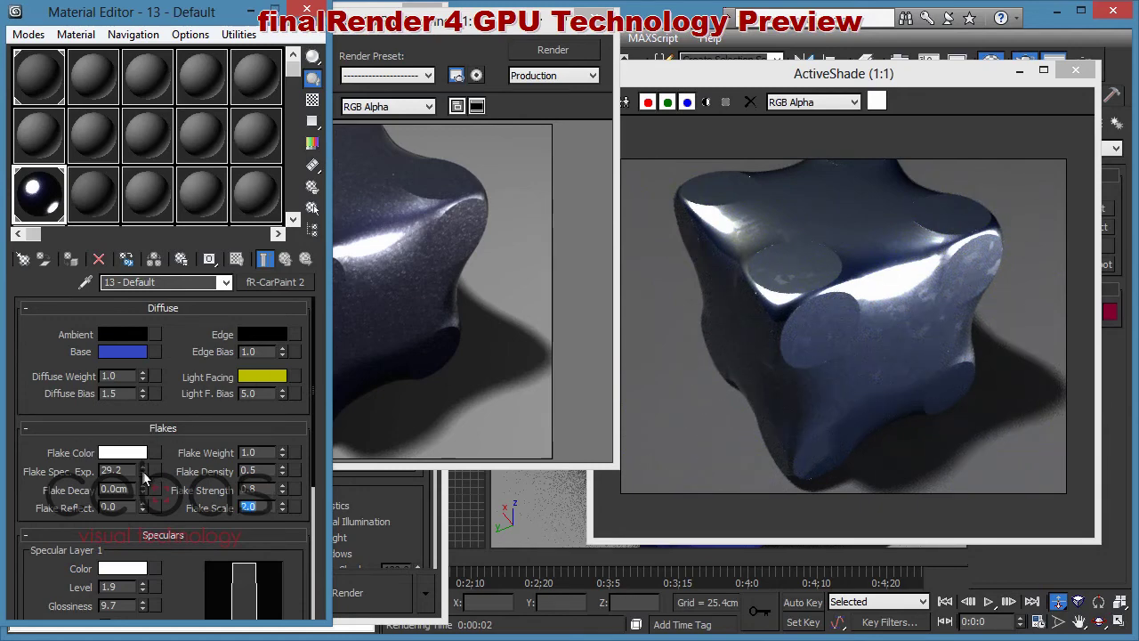
- Adjust Flake Spec. Exp. until it settles at 9.8, watching the ActiveShade preview
left_click_drag(143, 471, 156, 213)
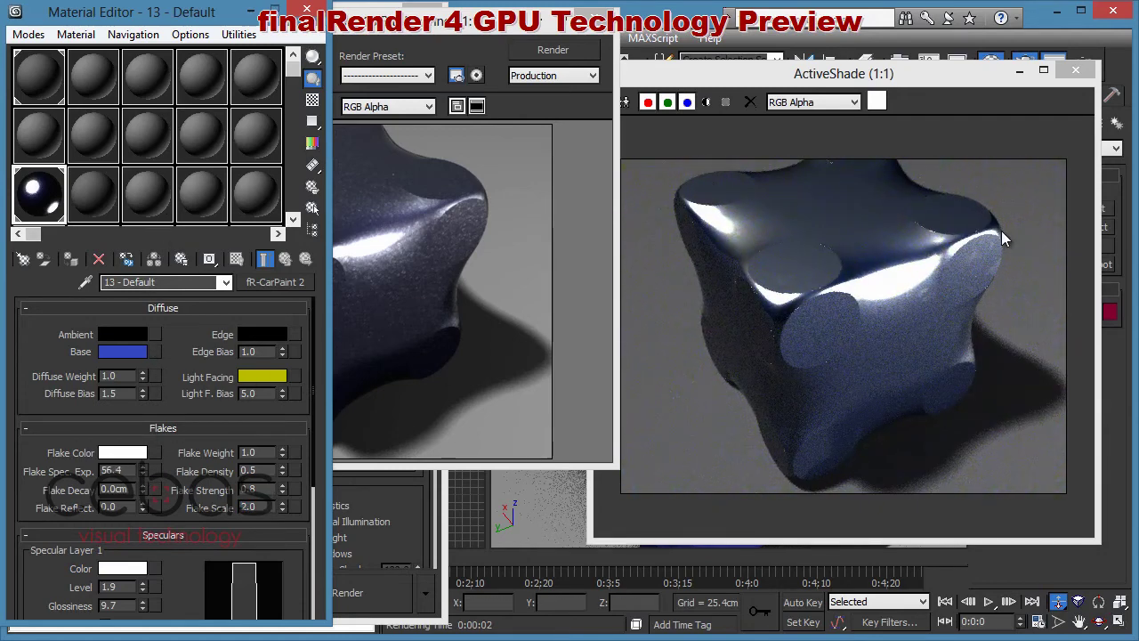
left_click_drag(143, 471, 147, 623)
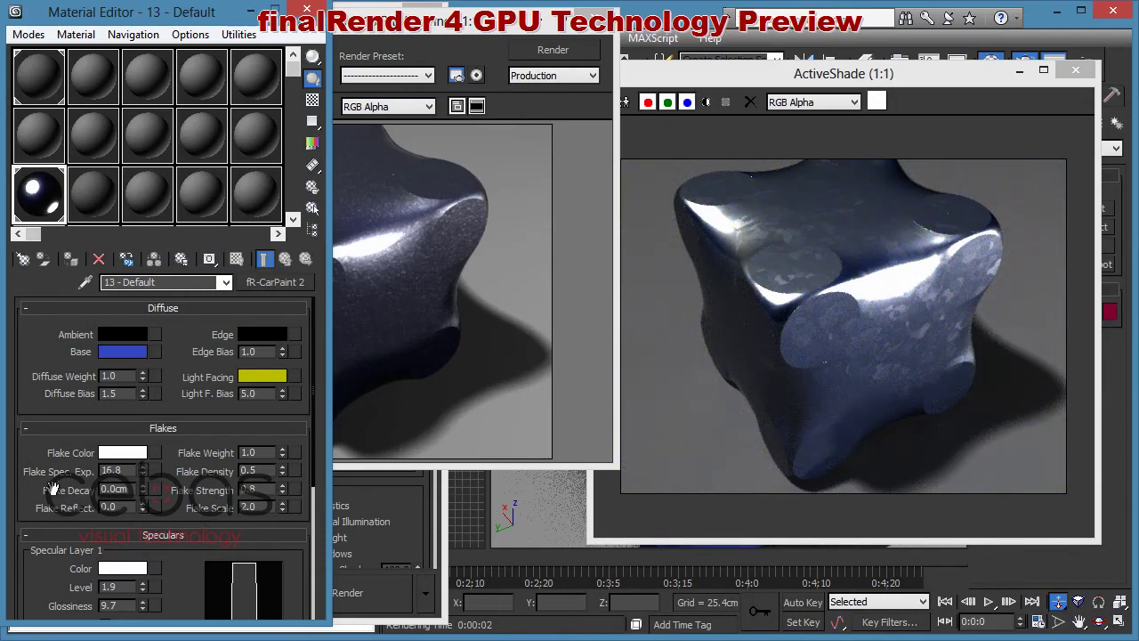
left_click(142, 469)
left_click_drag(143, 490, 154, 592)
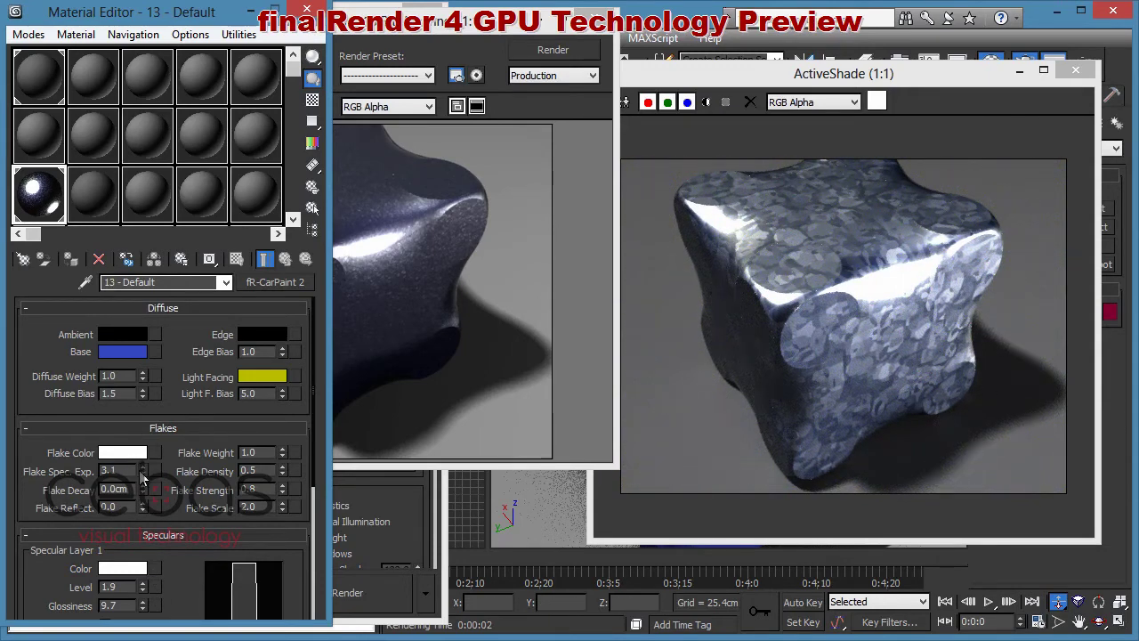
left_click_drag(143, 479, 167, 396)
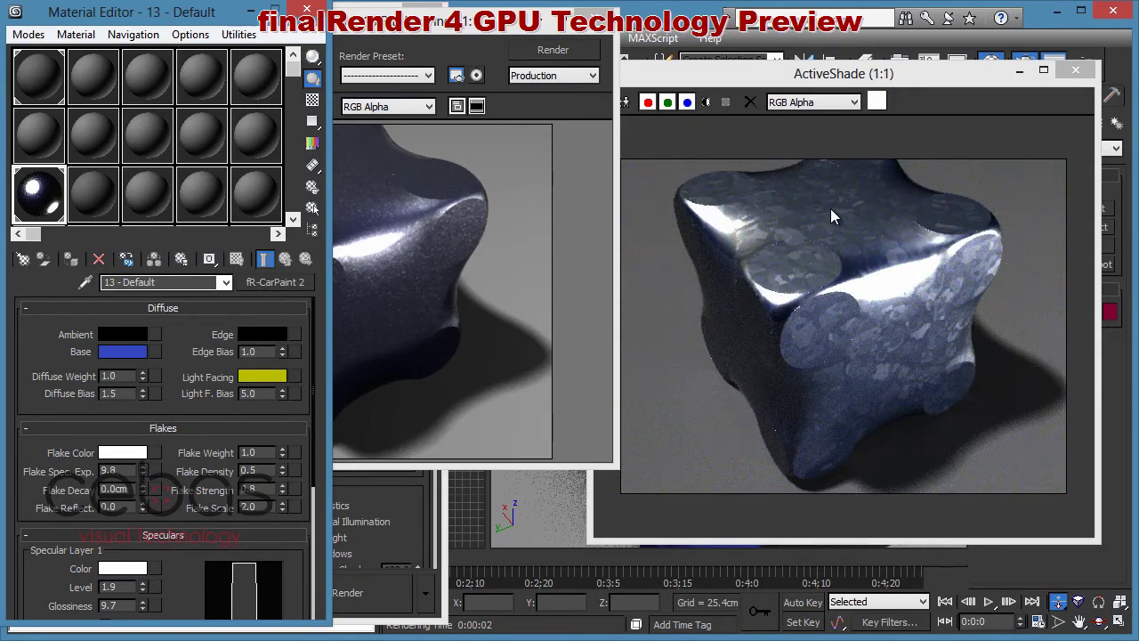
- Re-render the Camera01 production frame with the larger flakes, then bring Render Setup forward
left_click(441, 55)
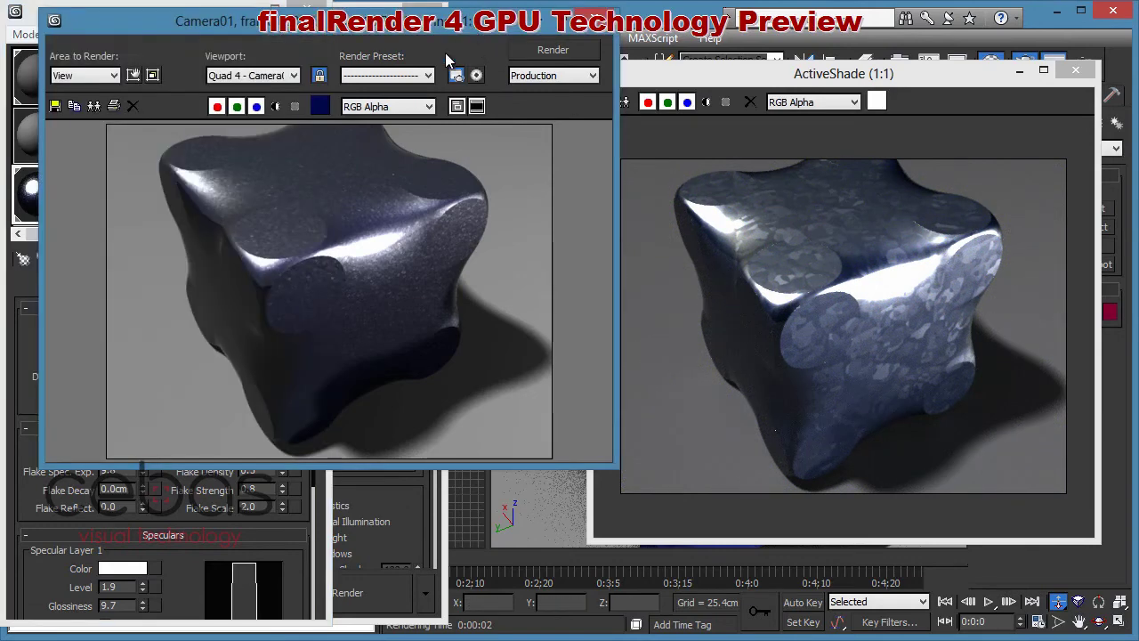
left_click_drag(441, 56, 438, 71)
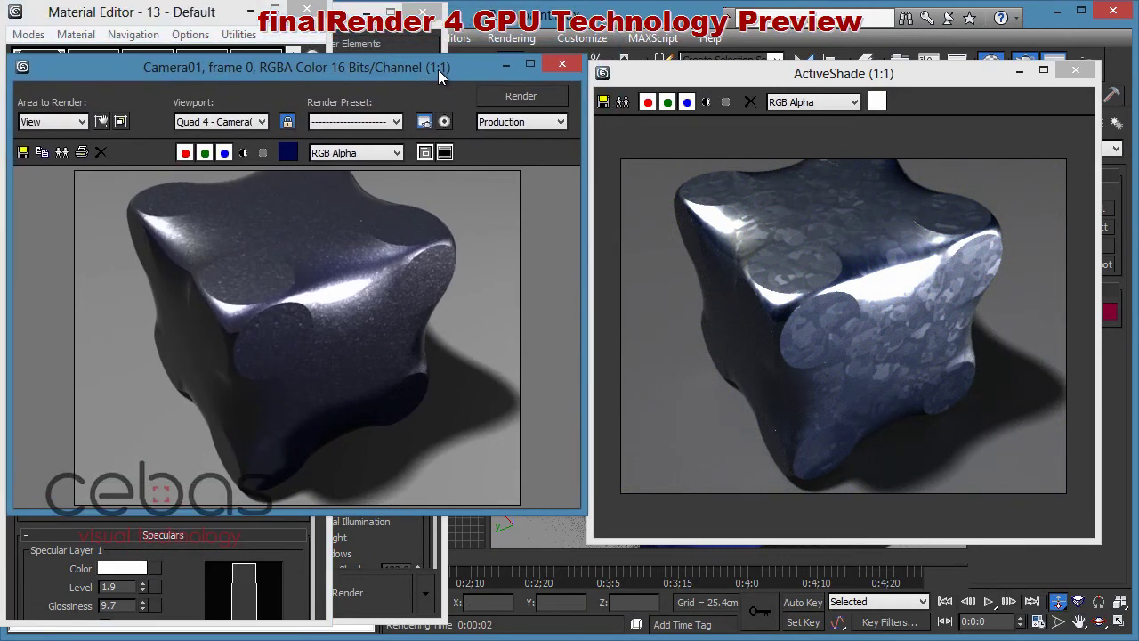
left_click(512, 96)
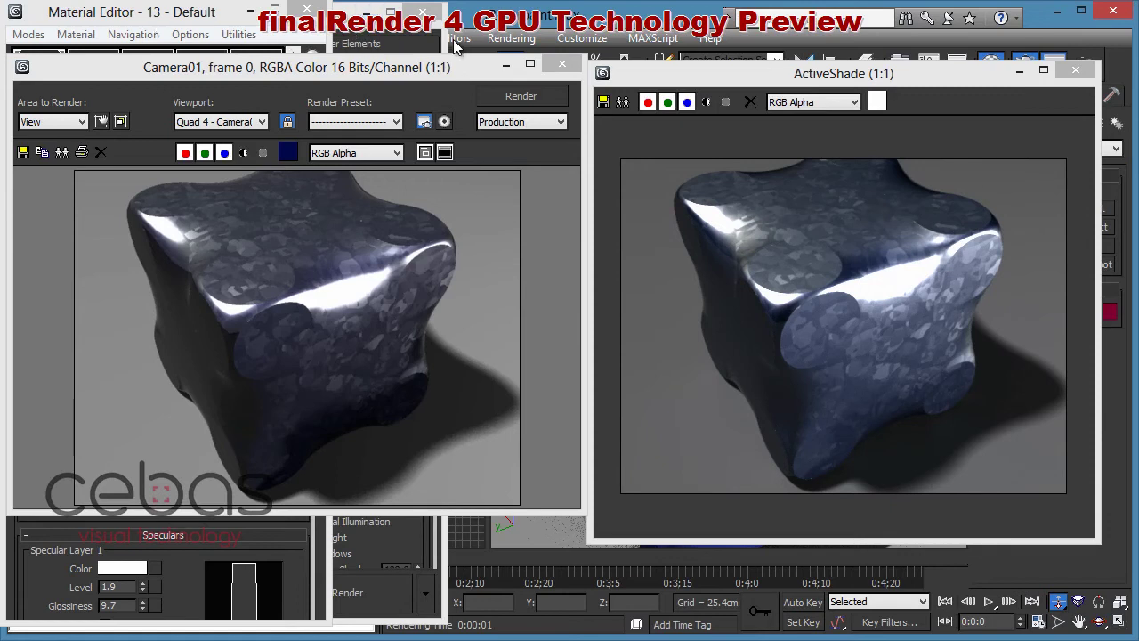
left_click(350, 33)
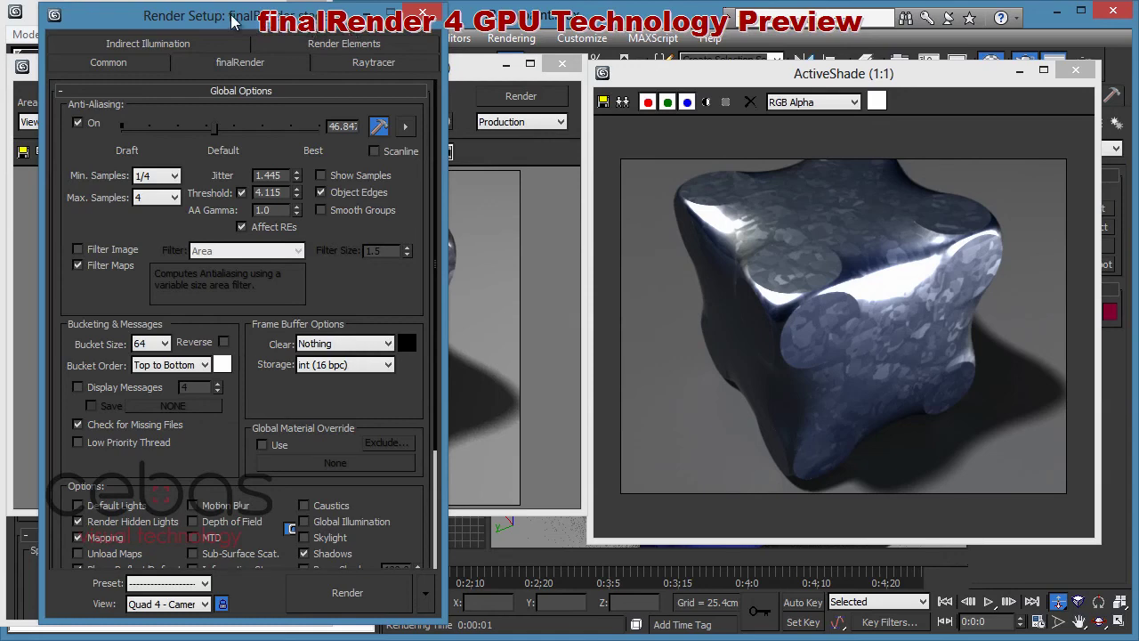
left_click_drag(234, 21, 488, 20)
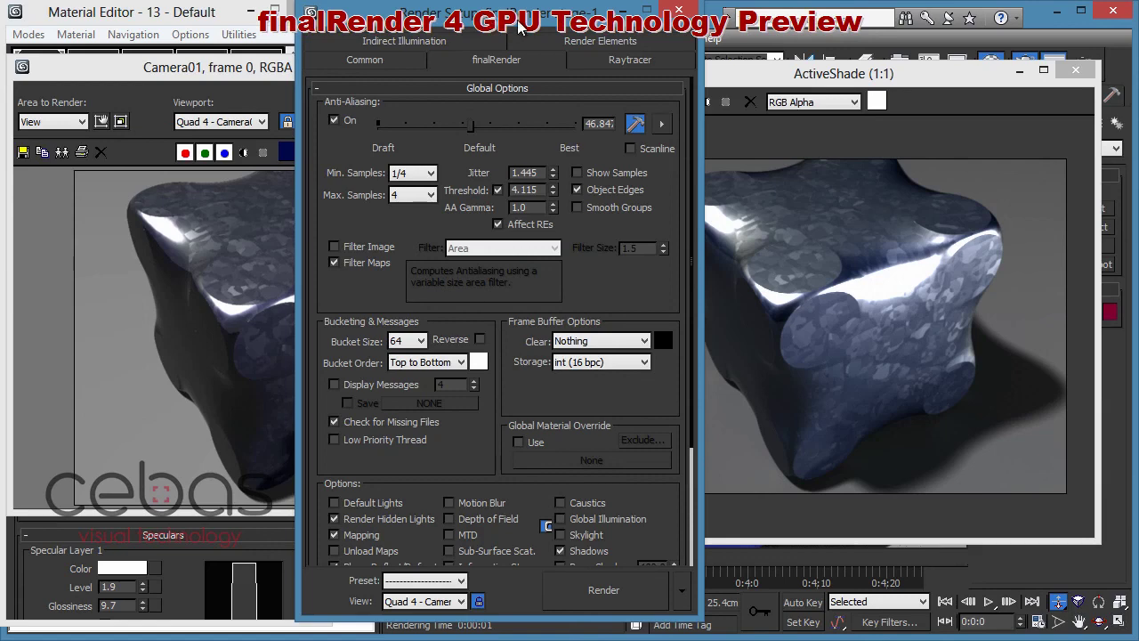
left_click_drag(524, 22, 300, 26)
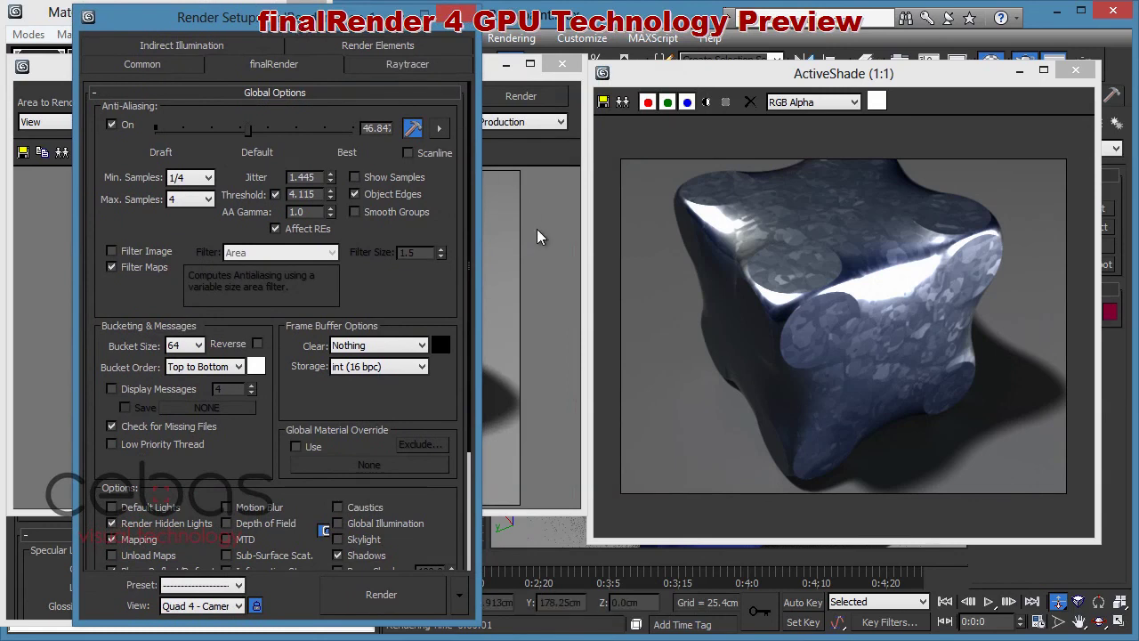